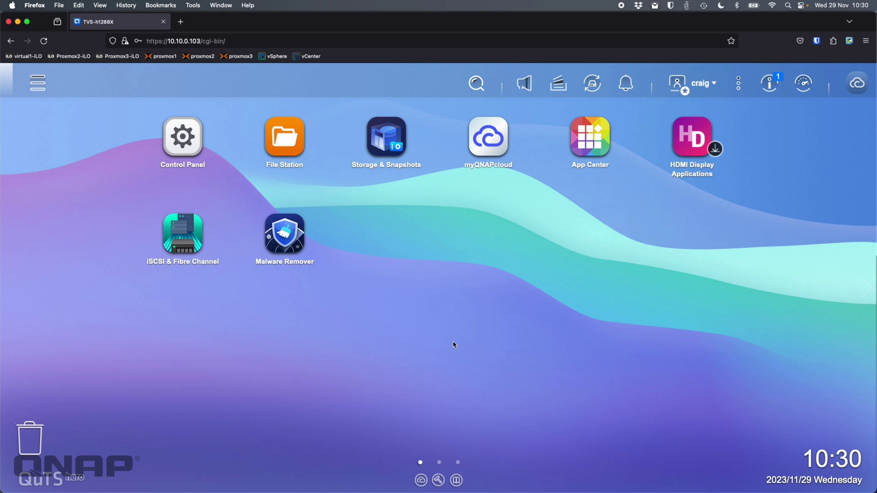
Open Storage & Snapshots full-screen and list the 12 installed disks, selecting 3.5" SATA HDD 1.
{"action": "left_click", "coordinate": [386, 139]}
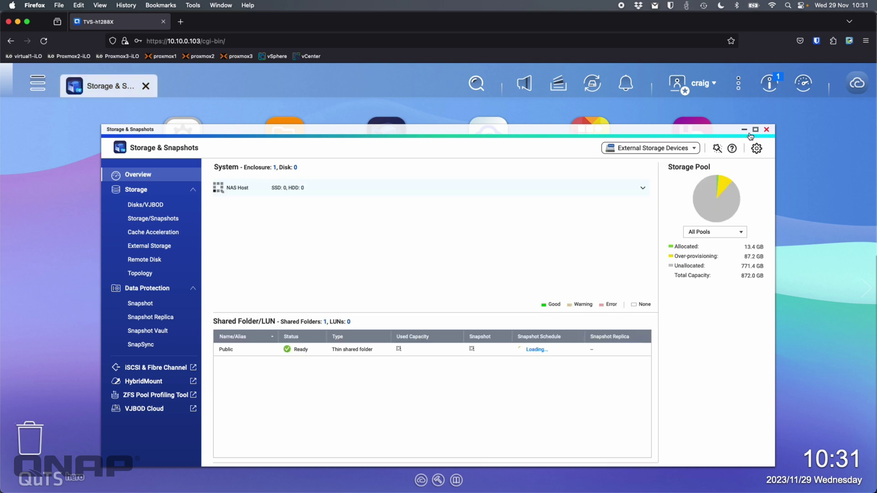
{"action": "left_click", "coordinate": [756, 131]}
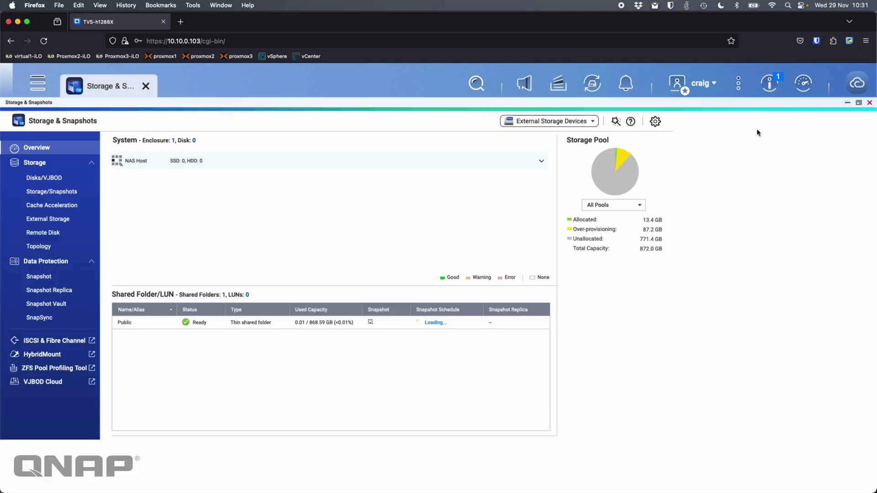
{"action": "left_click", "coordinate": [57, 179]}
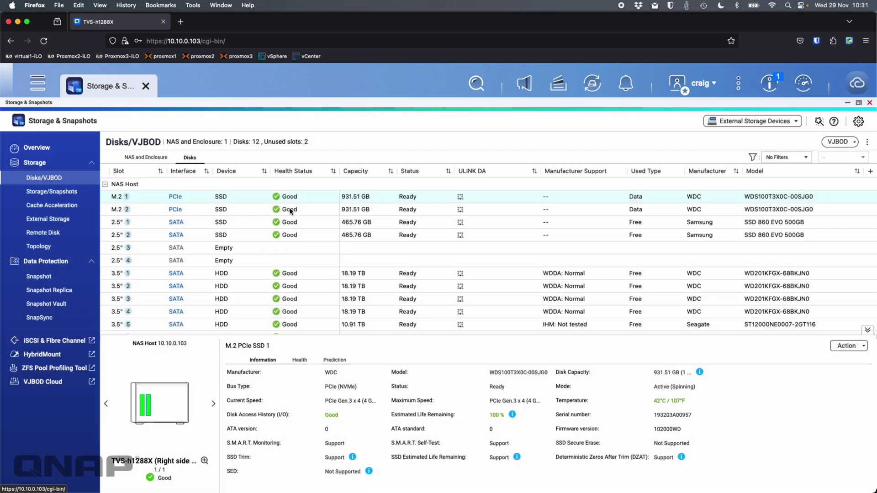
{"action": "scroll", "coordinate": [290, 203], "scroll_direction": "down", "scroll_amount": 2}
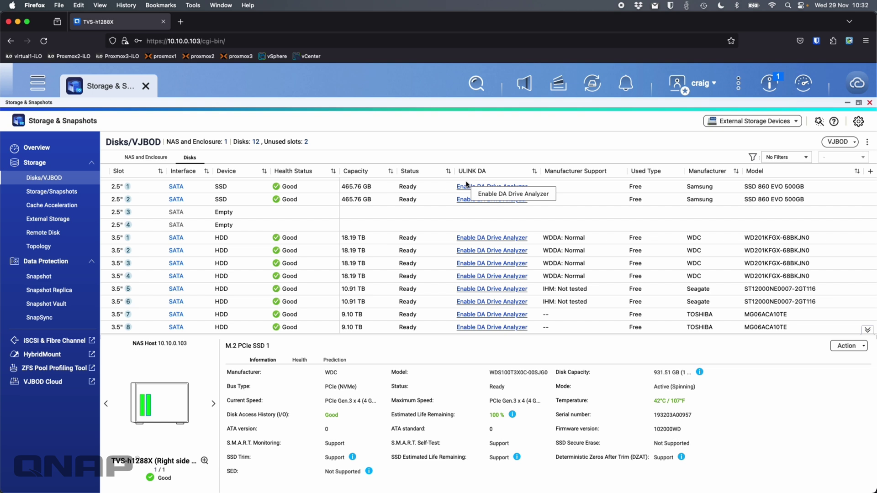
{"action": "left_click", "coordinate": [301, 241]}
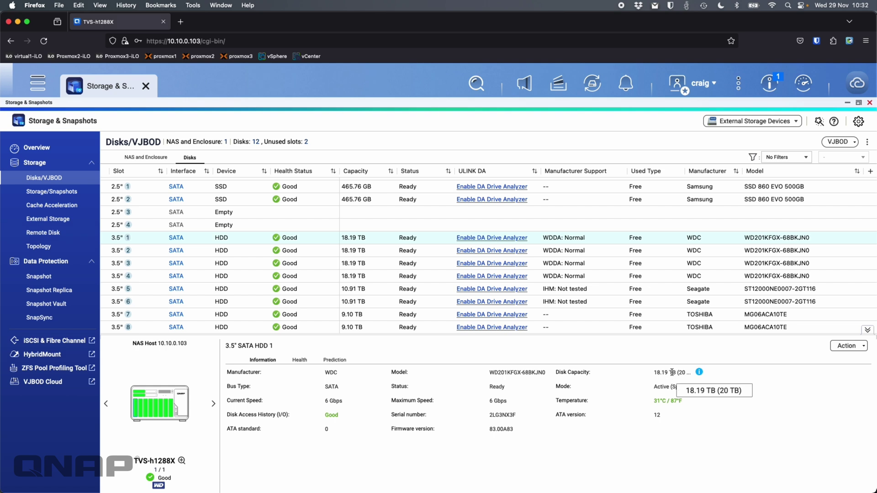
Check the WD disk's 18.19 TB capacity note, then view Storage Pool 1 (System) with its Public share.
{"action": "left_click", "coordinate": [700, 373]}
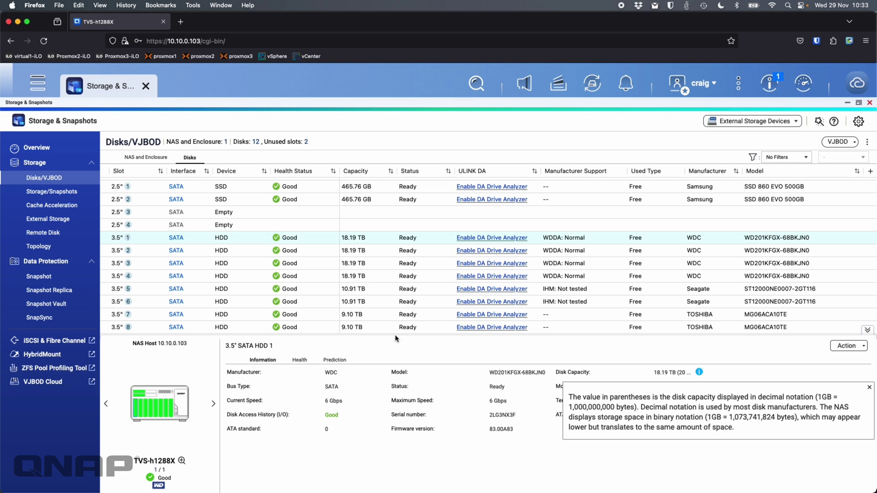
{"action": "left_click", "coordinate": [63, 195]}
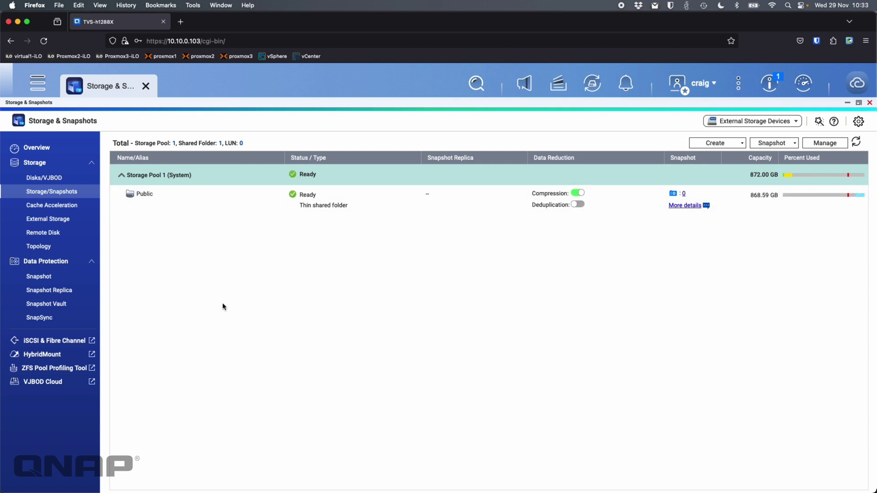
Start a new storage pool from 3.5" SATA HDD 1–4 in RAID 5 (52.50 TB estimated).
{"action": "left_click", "coordinate": [731, 143]}
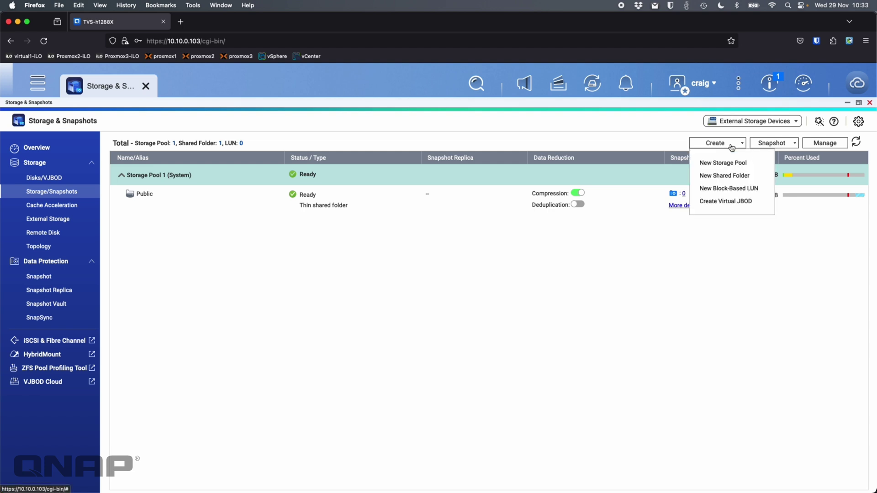
{"action": "left_click", "coordinate": [724, 162]}
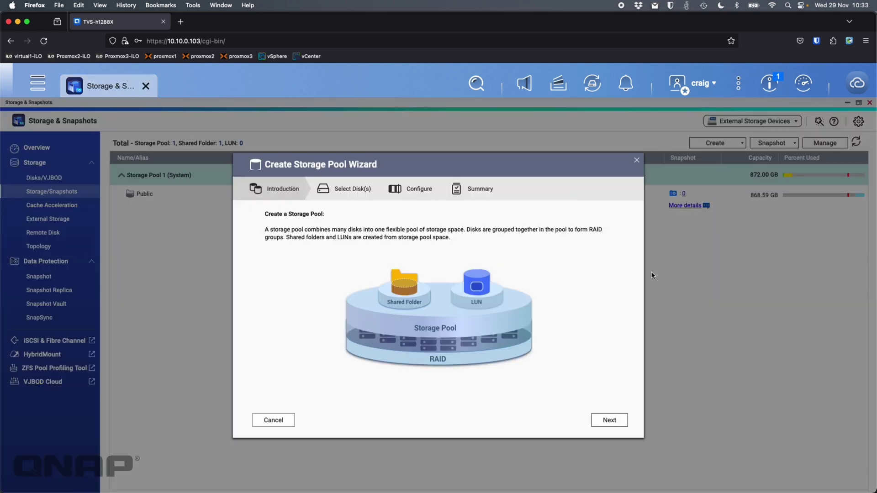
{"action": "left_click", "coordinate": [606, 424]}
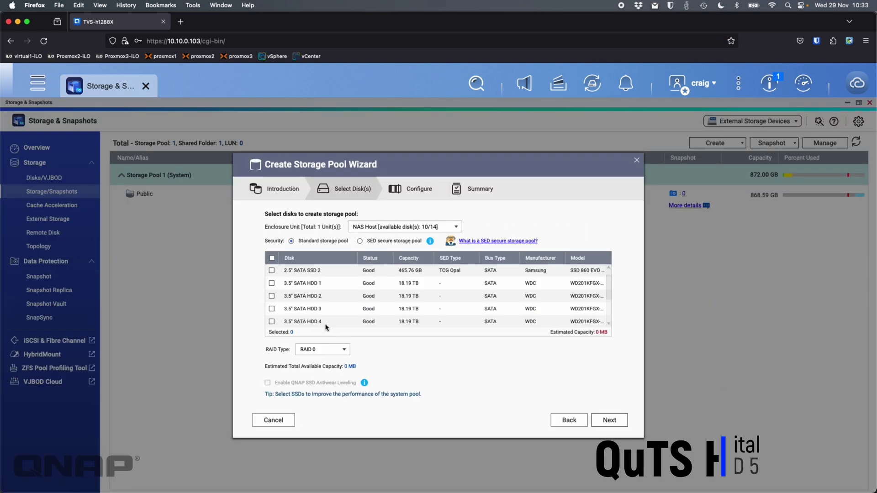
{"action": "left_click", "coordinate": [272, 283]}
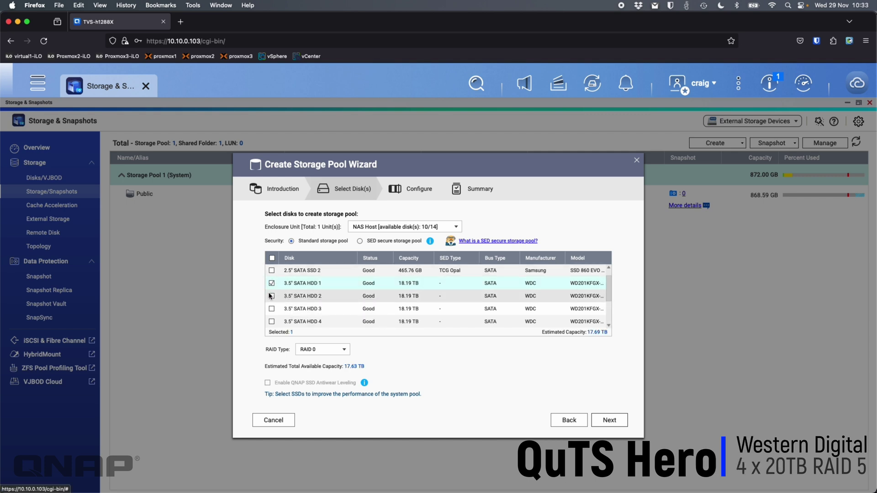
{"action": "left_click", "coordinate": [271, 297]}
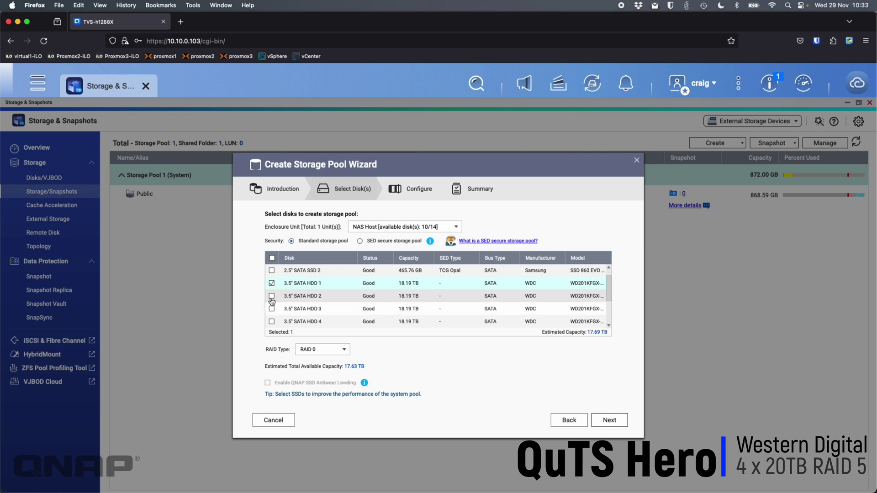
{"action": "left_click", "coordinate": [272, 309]}
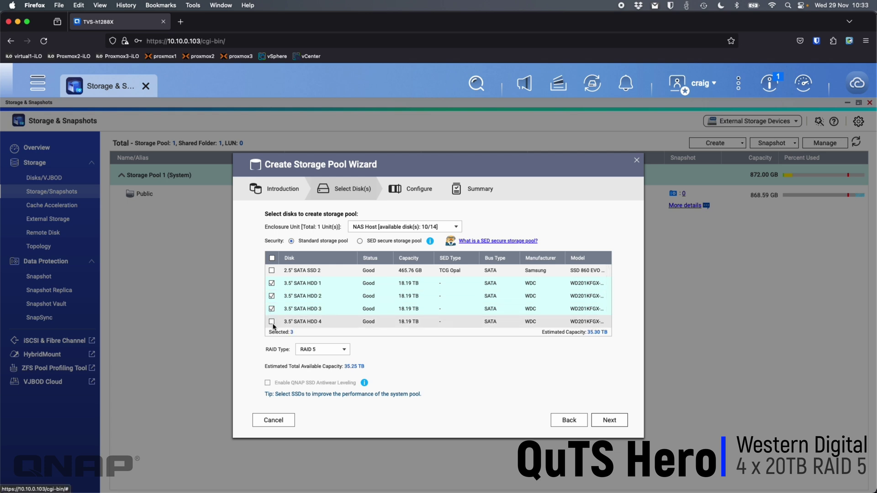
{"action": "left_click", "coordinate": [272, 323]}
{"action": "left_click", "coordinate": [344, 350]}
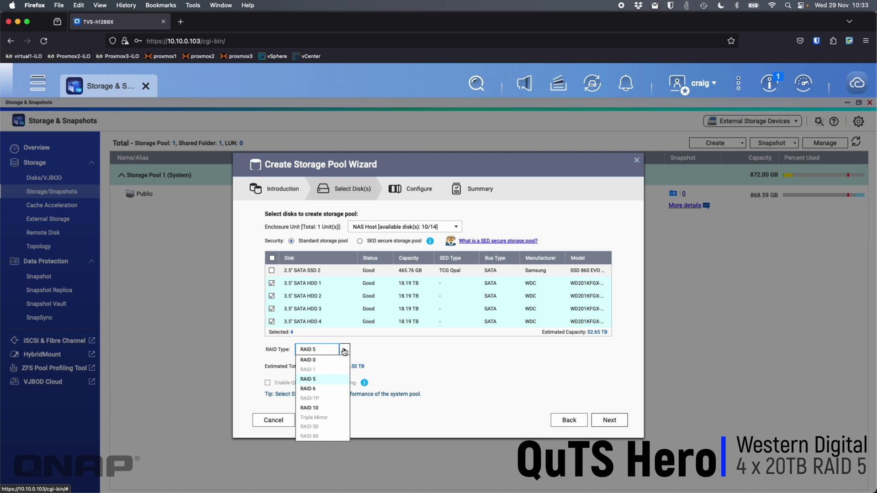
{"action": "left_click", "coordinate": [401, 351]}
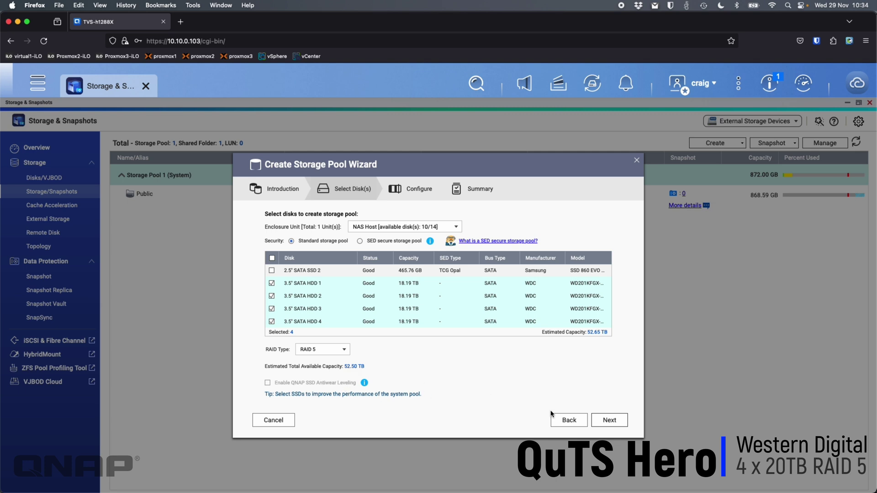
{"action": "left_click", "coordinate": [602, 421]}
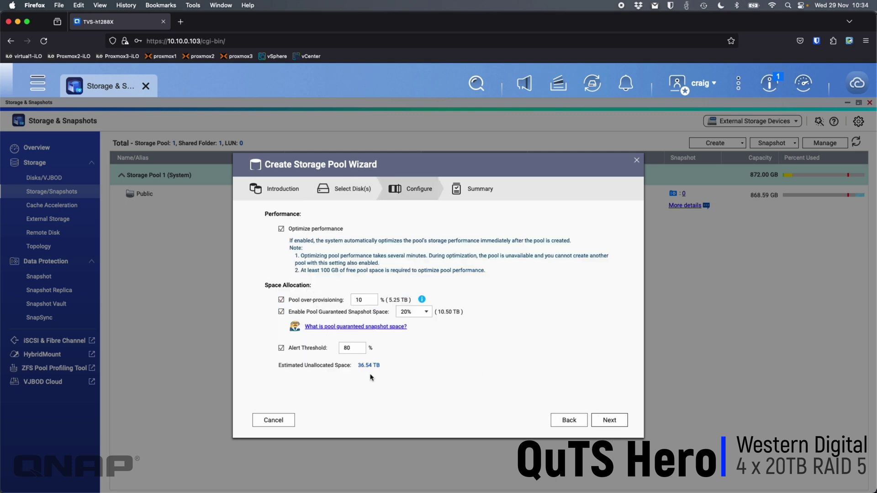
Revisit disk selection and read the explanation of reserved pool space.
{"action": "left_click", "coordinate": [568, 420]}
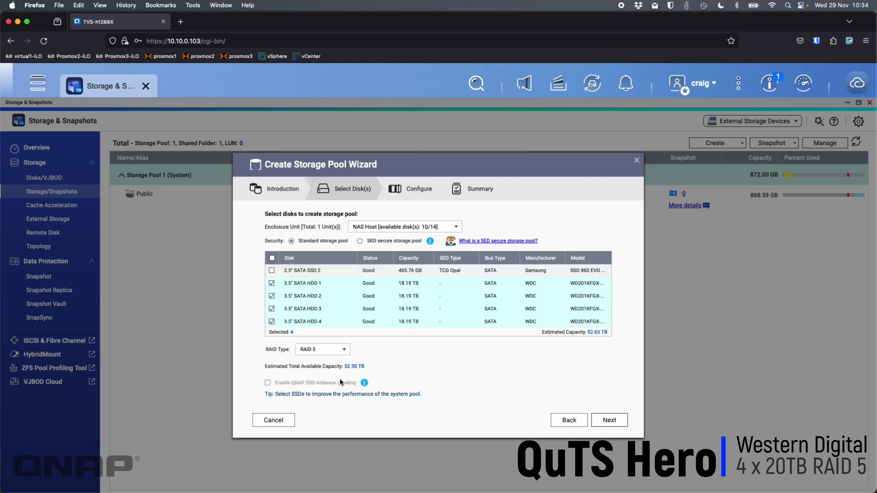
{"action": "left_click", "coordinate": [609, 420]}
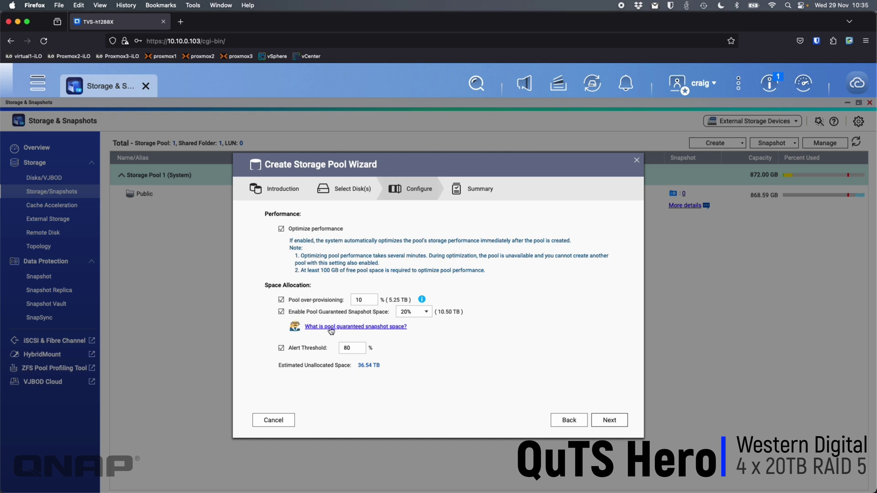
{"action": "left_click", "coordinate": [423, 301]}
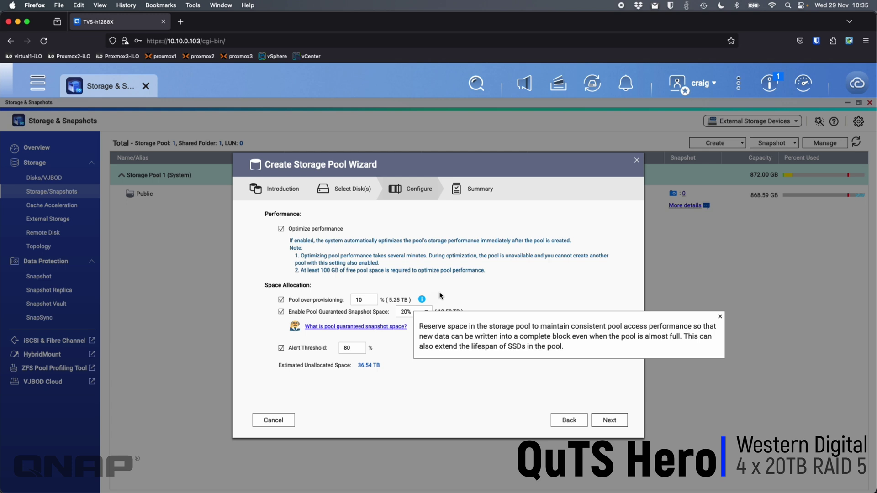
{"action": "left_click", "coordinate": [460, 259]}
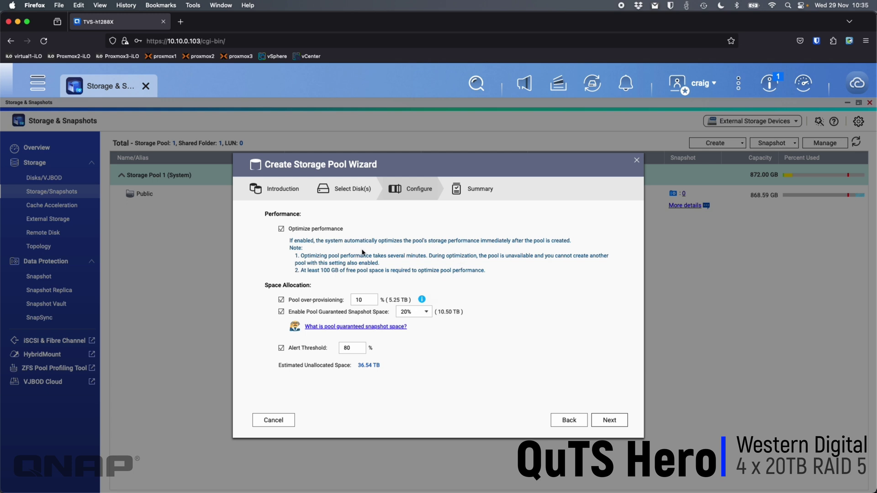
Disable performance optimization, over-provisioning and guaranteed snapshot space, leaving 52.29 TB unallocated.
{"action": "left_click", "coordinate": [314, 231]}
{"action": "left_click", "coordinate": [310, 302]}
{"action": "left_click", "coordinate": [310, 314]}
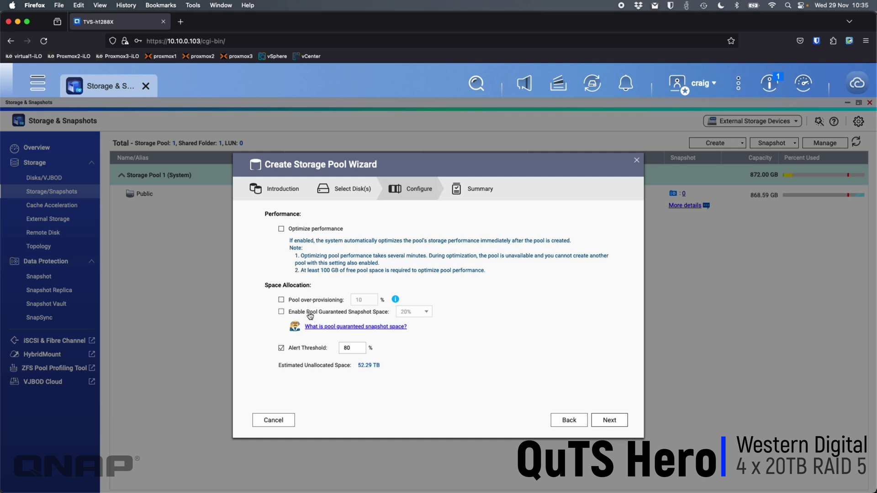
{"action": "left_click", "coordinate": [337, 314]}
{"action": "left_click", "coordinate": [418, 315]}
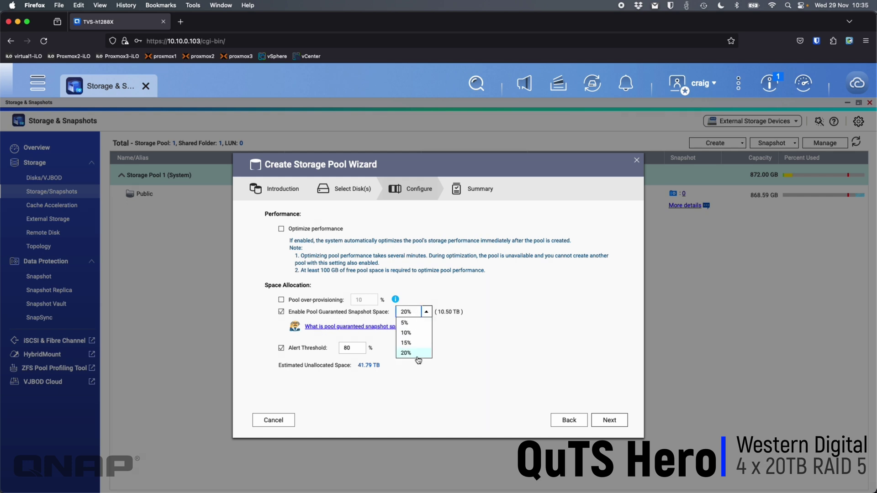
{"action": "left_click", "coordinate": [417, 322]}
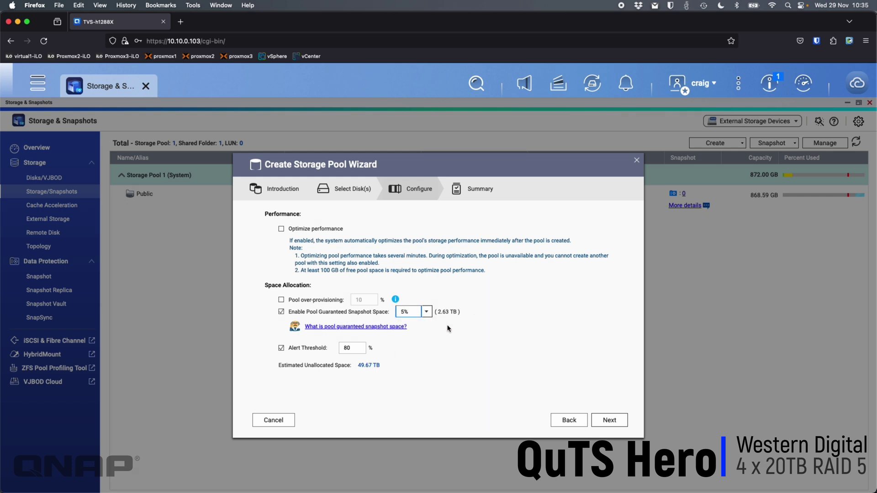
{"action": "left_click", "coordinate": [427, 311]}
{"action": "left_click", "coordinate": [411, 353]}
{"action": "left_click", "coordinate": [282, 312]}
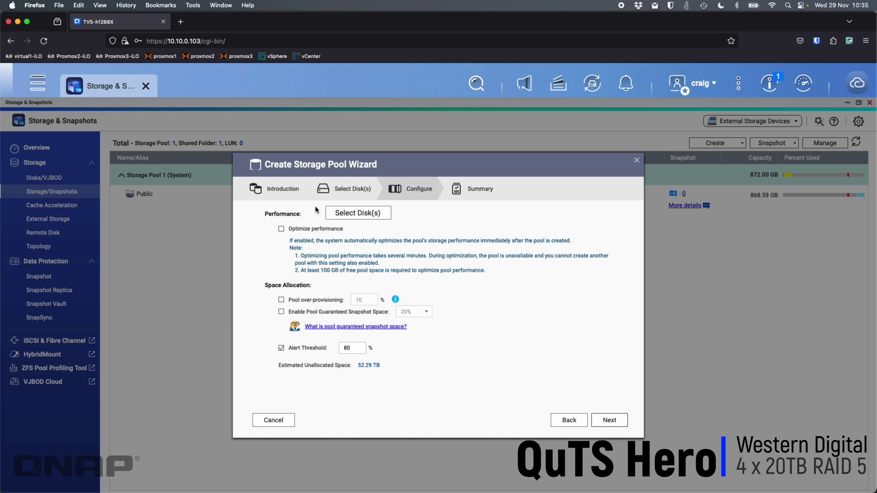
Create the 52.63 TB RAID 5 pool, accepting that the four WD disks are erased.
{"action": "left_click", "coordinate": [610, 420]}
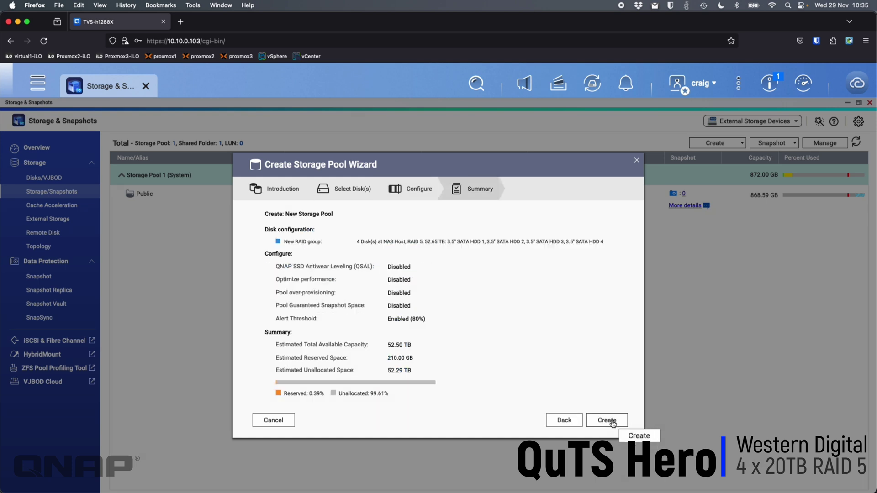
{"action": "left_click", "coordinate": [601, 423]}
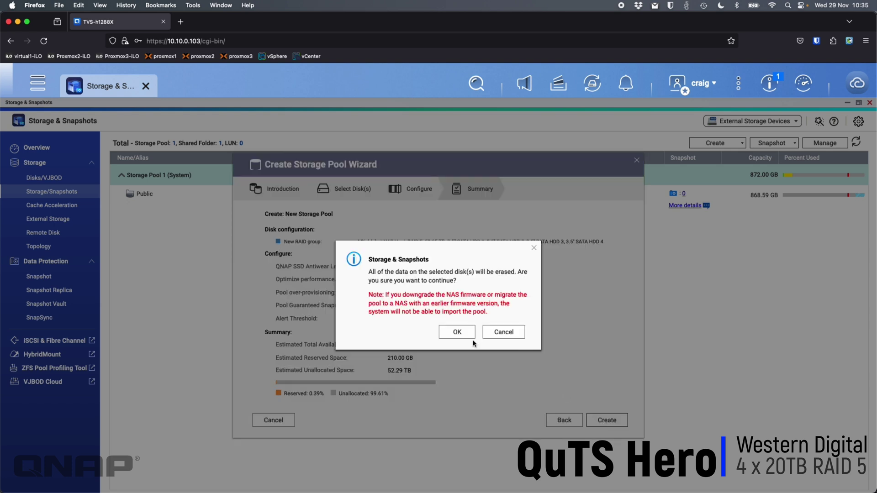
{"action": "left_click", "coordinate": [456, 332]}
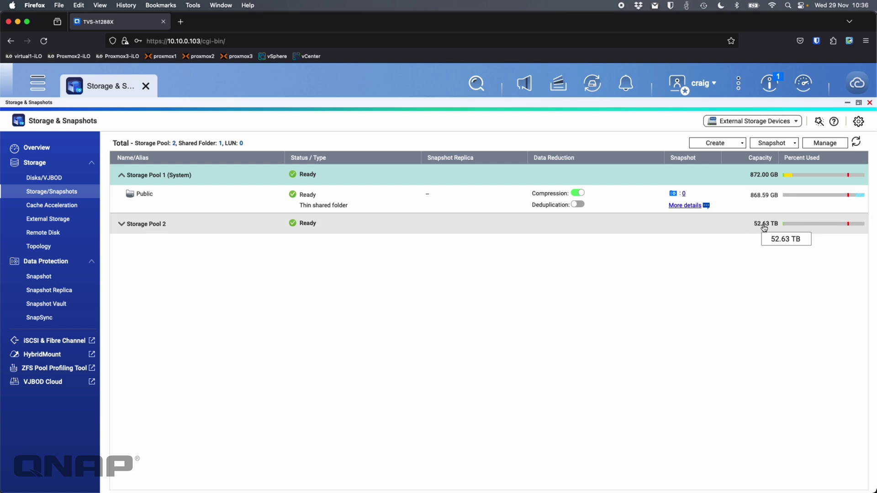
{"action": "mouse_move", "coordinate": [791, 228]}
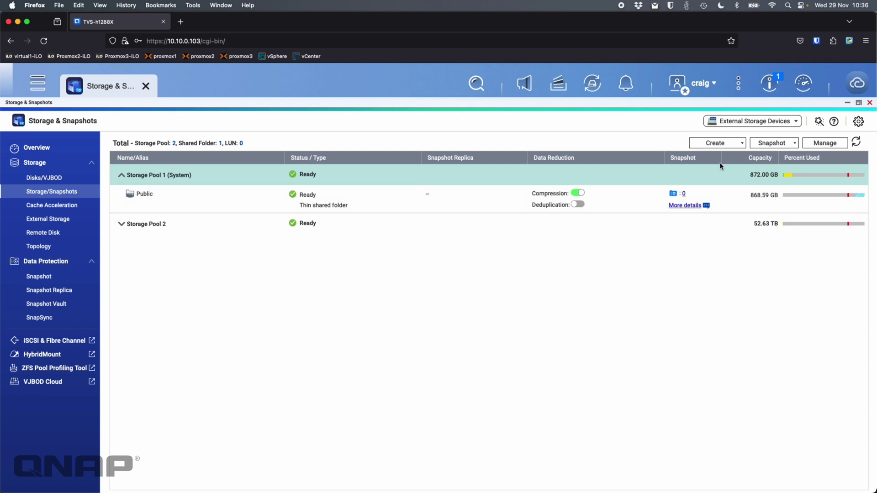
{"action": "mouse_move", "coordinate": [799, 177]}
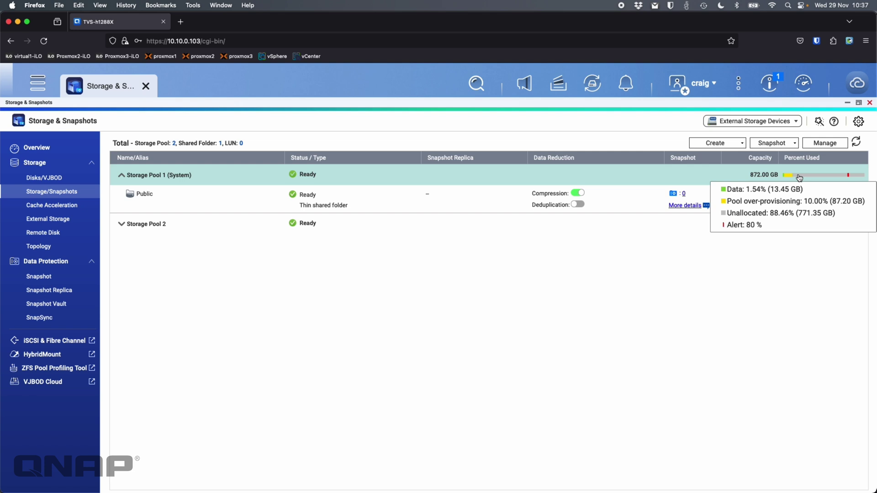
Enable guaranteed snapshot space on Storage Pool 1 at 20% (174.40 GB).
{"action": "left_click", "coordinate": [825, 144]}
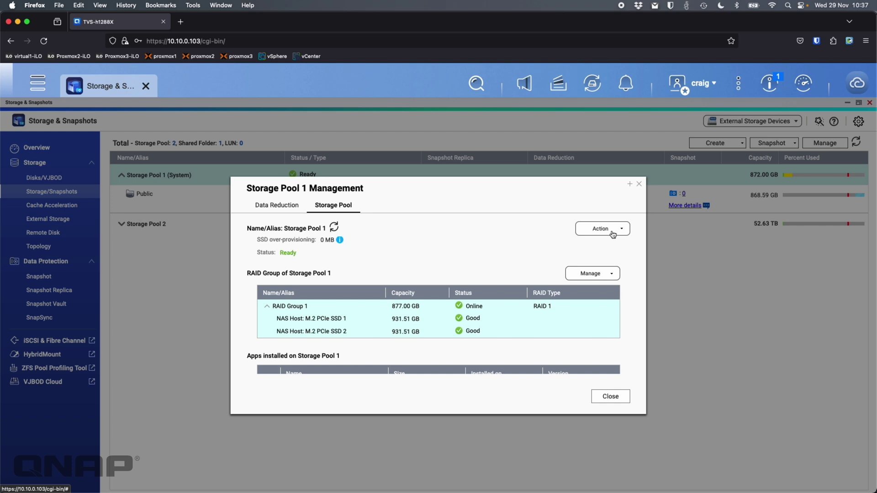
{"action": "left_click", "coordinate": [613, 233]}
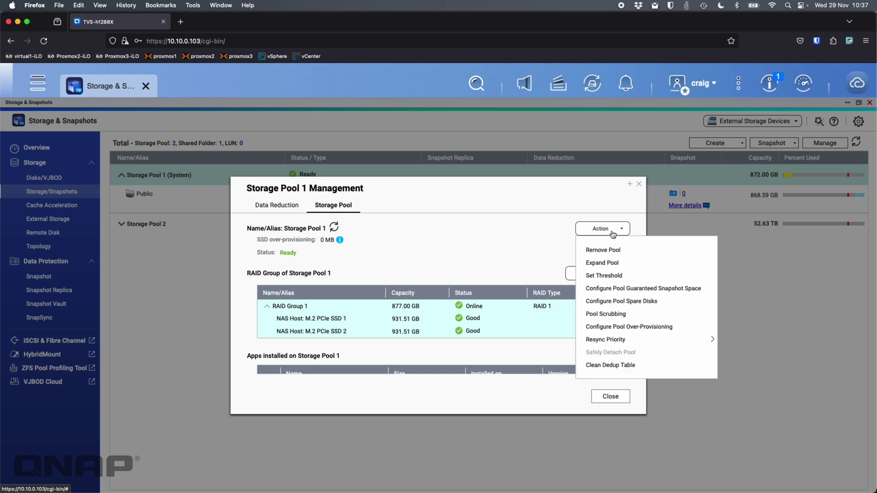
{"action": "left_click", "coordinate": [617, 289]}
{"action": "left_click", "coordinate": [424, 257]}
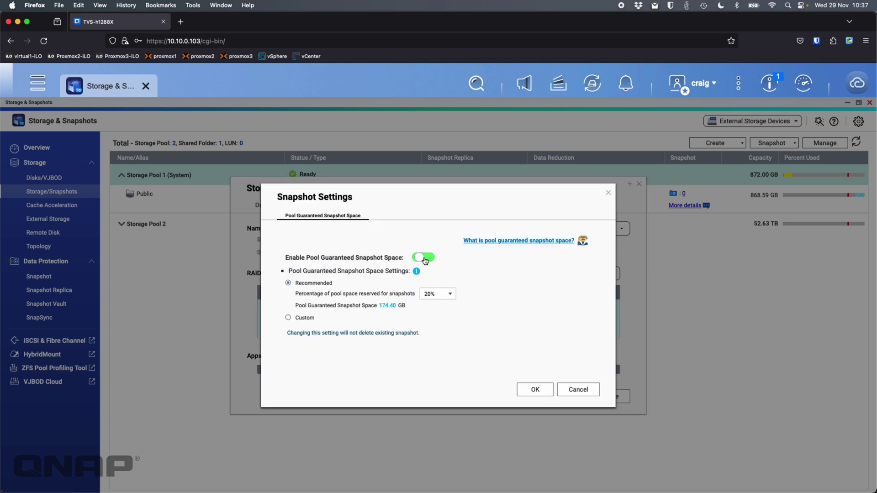
{"action": "left_click", "coordinate": [549, 391]}
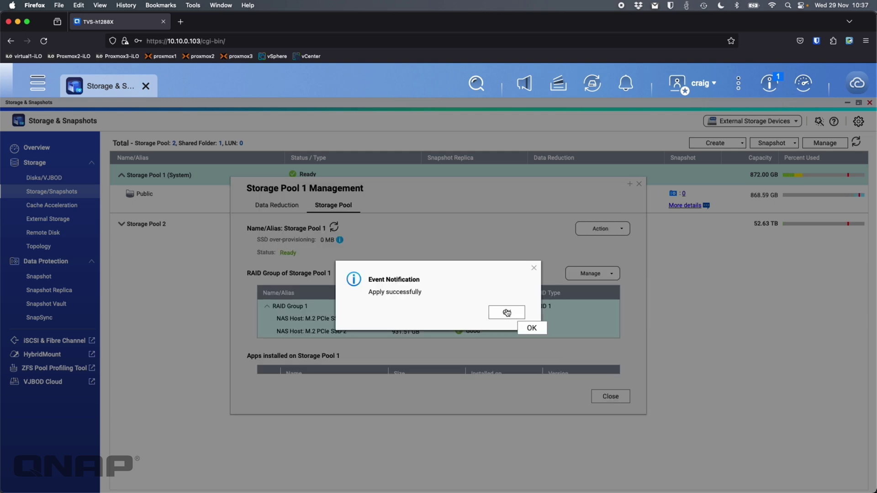
{"action": "left_click", "coordinate": [506, 314]}
{"action": "left_click", "coordinate": [610, 398]}
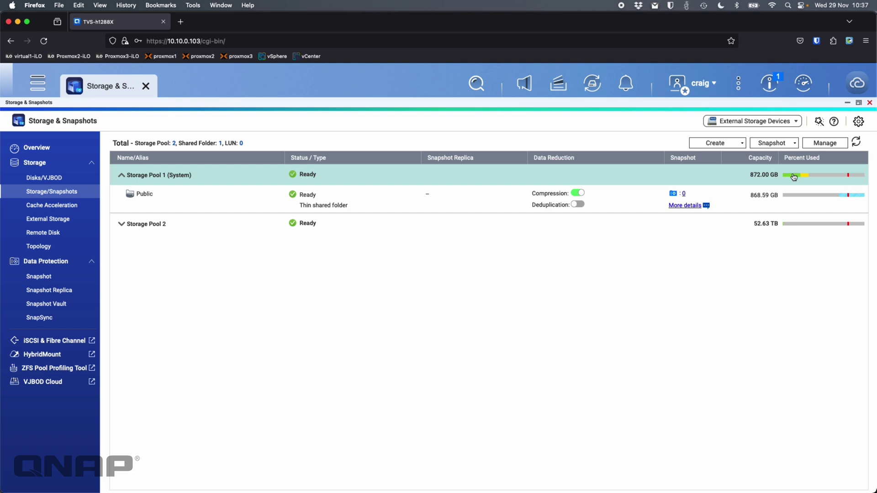
{"action": "mouse_move", "coordinate": [795, 177]}
{"action": "mouse_move", "coordinate": [802, 228]}
{"action": "left_click", "coordinate": [727, 144]}
Start a new pool with Seagate HDD 5 and HDD 6 in RAID 1.
{"action": "left_click", "coordinate": [727, 162]}
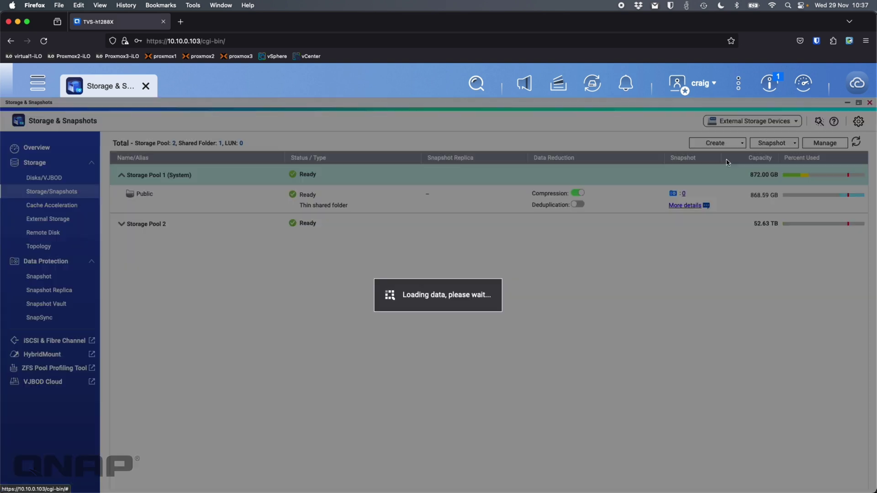
{"action": "left_click", "coordinate": [617, 418]}
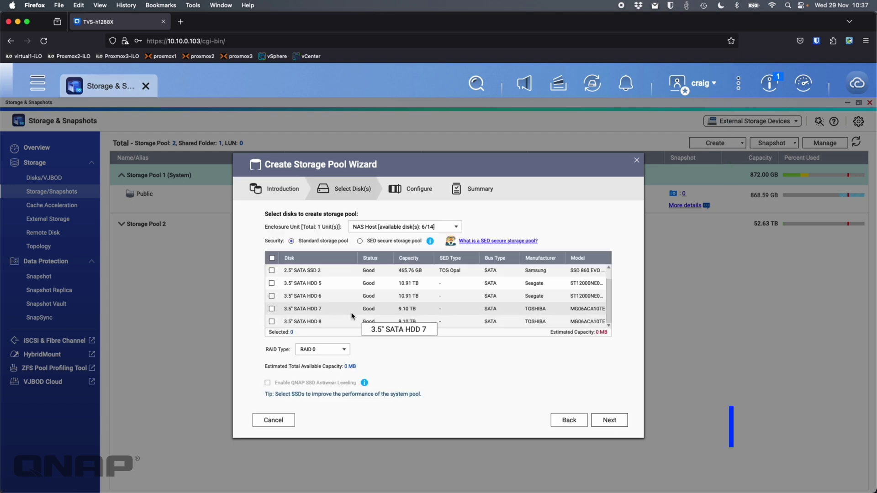
{"action": "left_click", "coordinate": [272, 284]}
{"action": "left_click", "coordinate": [272, 297]}
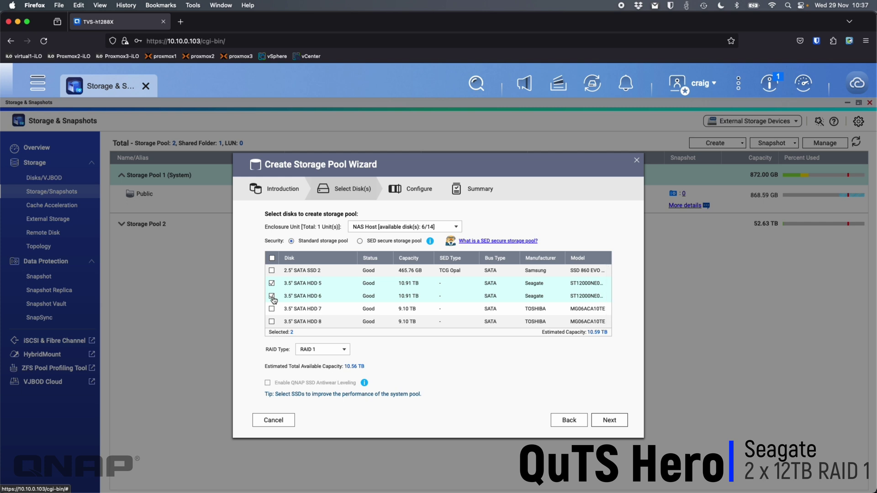
{"action": "left_click", "coordinate": [332, 352]}
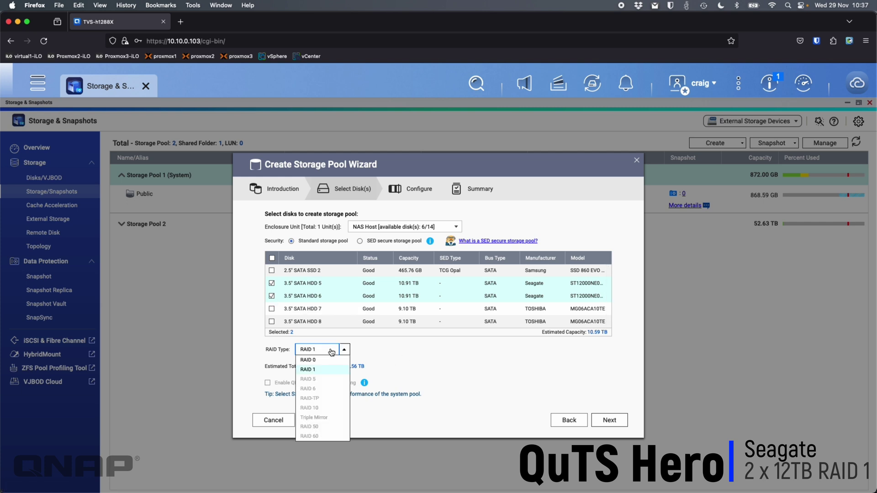
{"action": "left_click", "coordinate": [326, 371]}
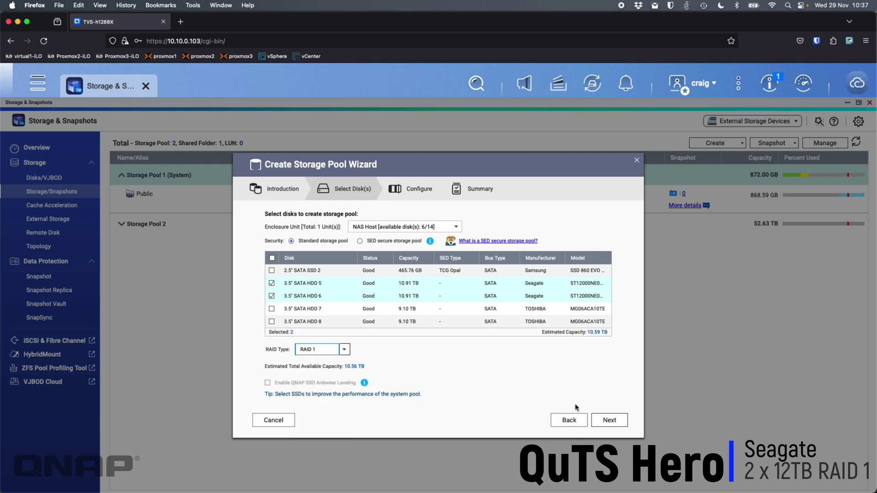
Turn off optimization, over-provisioning and snapshot space, then create the 10.56 TB Storage Pool 3.
{"action": "left_click", "coordinate": [607, 422]}
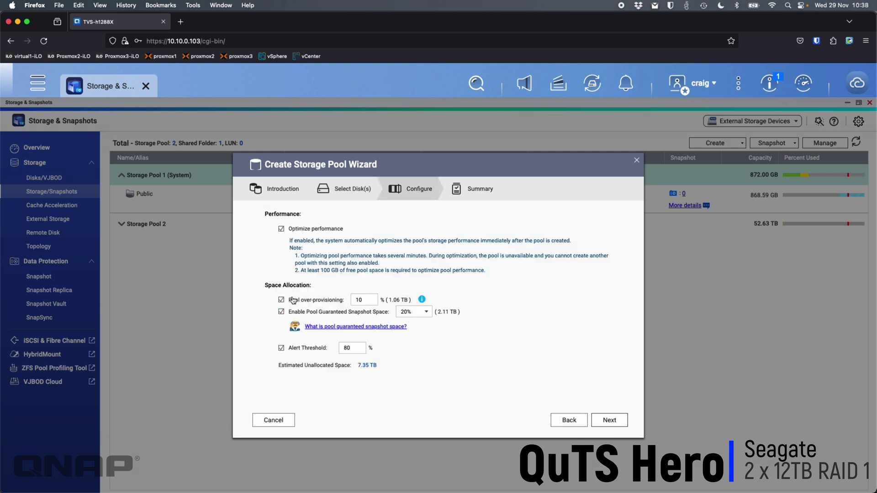
{"action": "left_click", "coordinate": [282, 229]}
{"action": "left_click", "coordinate": [282, 300]}
{"action": "left_click", "coordinate": [282, 313]}
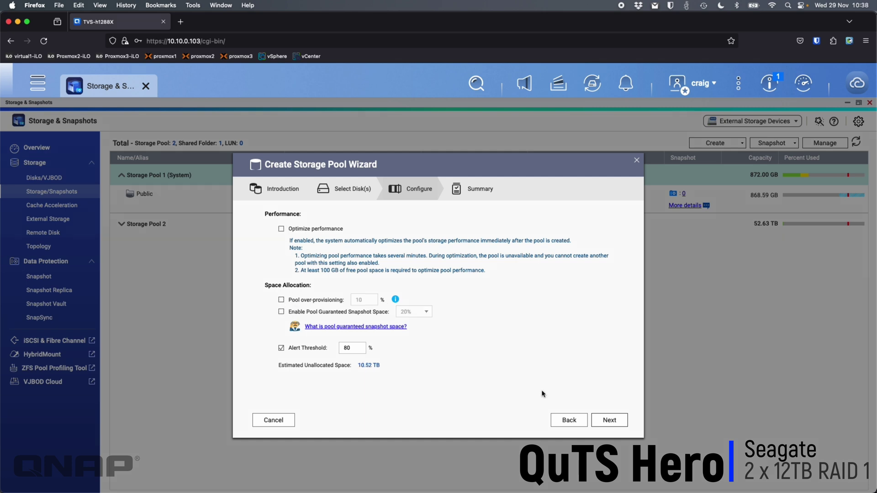
{"action": "left_click", "coordinate": [611, 424]}
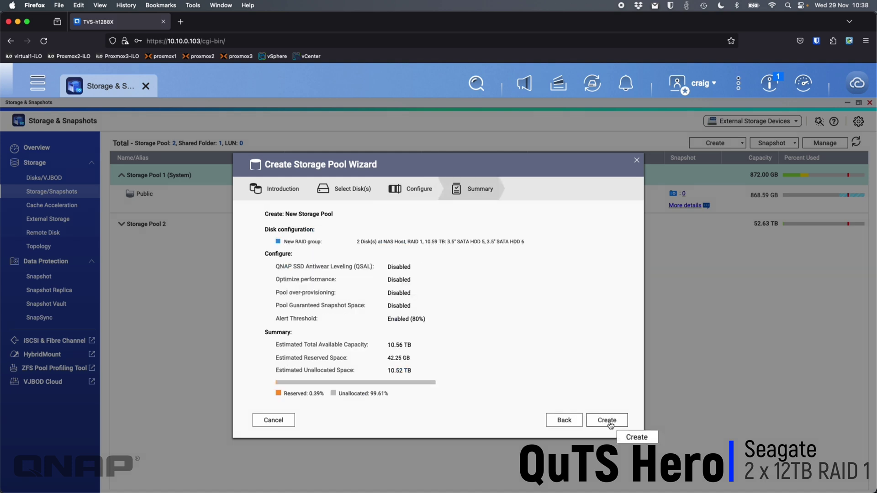
{"action": "left_click", "coordinate": [609, 422]}
{"action": "left_click", "coordinate": [449, 335]}
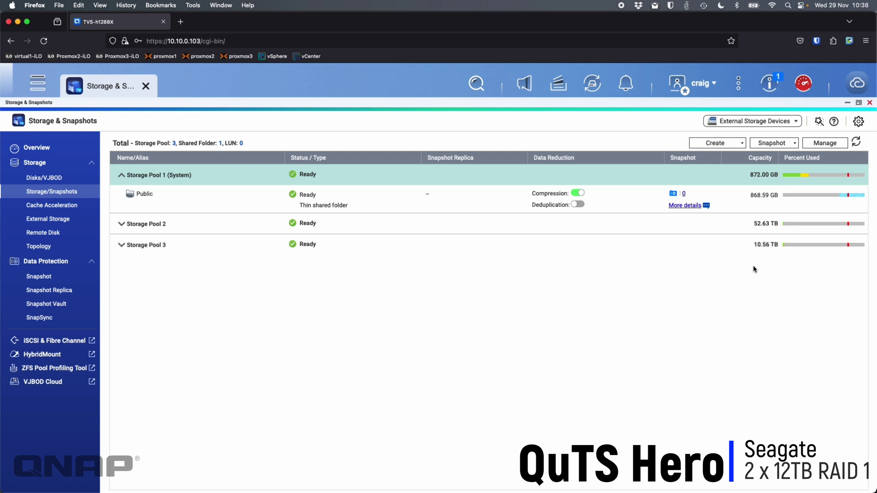
Start a new RAID 1 pool from Toshiba HDD 7 and HDD 8, accepting the RAM warning.
{"action": "left_click", "coordinate": [731, 144]}
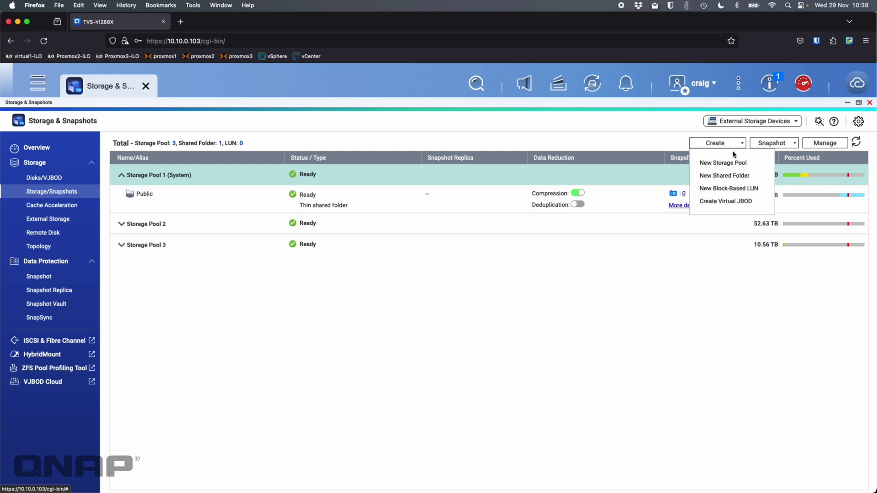
{"action": "left_click", "coordinate": [730, 163]}
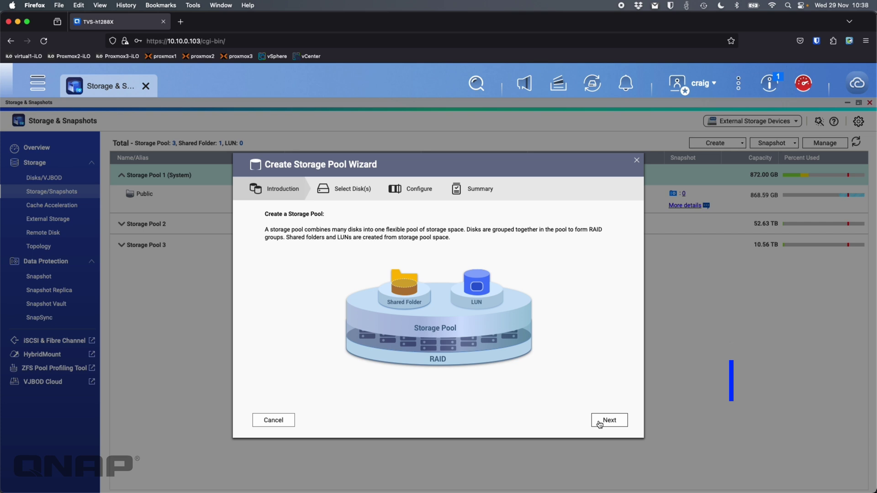
{"action": "left_click", "coordinate": [609, 420]}
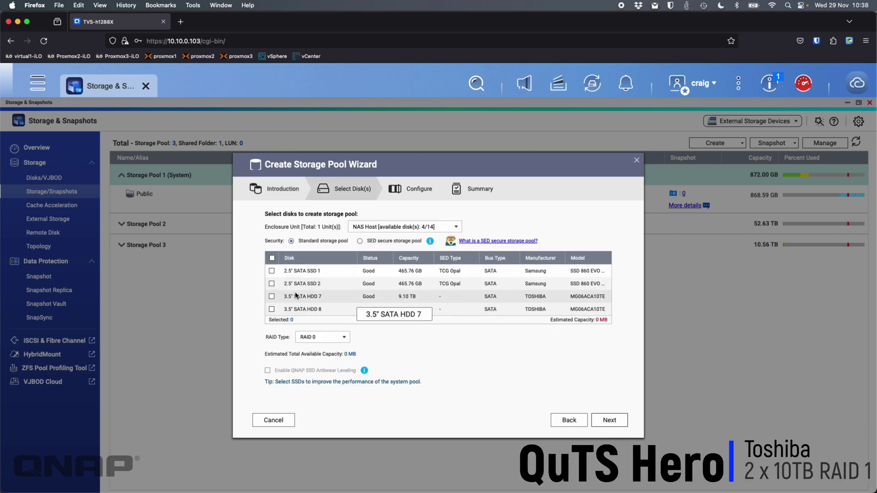
{"action": "left_click", "coordinate": [272, 297]}
{"action": "left_click", "coordinate": [272, 309]}
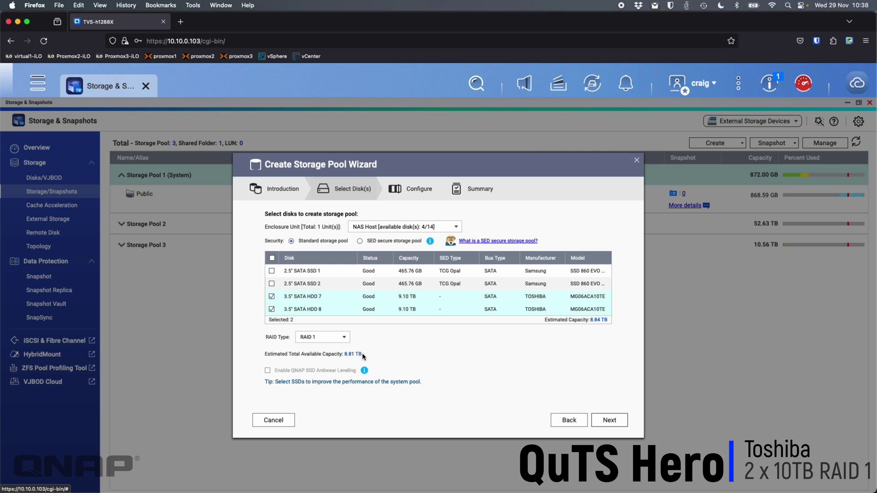
{"action": "left_click", "coordinate": [620, 423]}
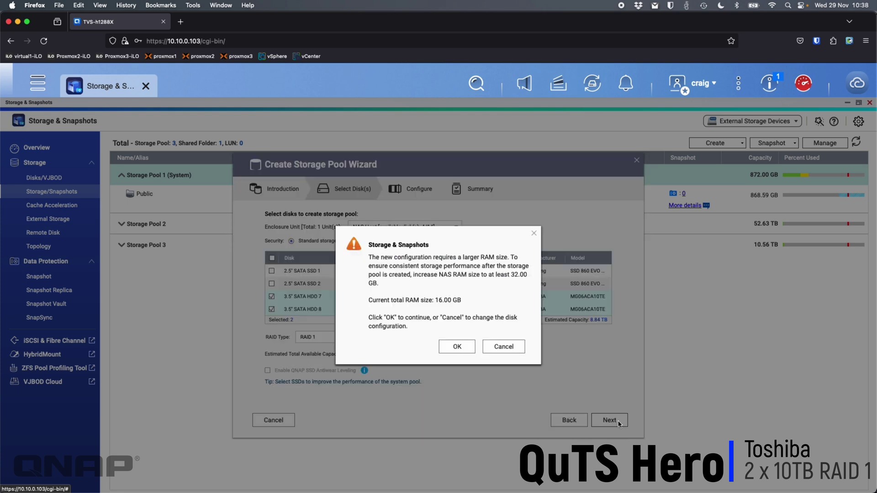
{"action": "left_click", "coordinate": [454, 348]}
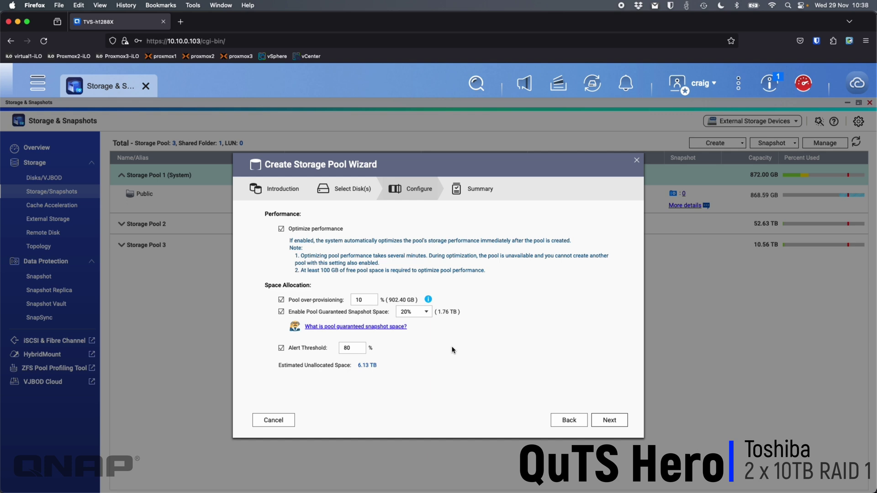
Turn off optimization, over-provisioning and snapshot space, then create the Toshiba pool.
{"action": "left_click", "coordinate": [320, 231]}
{"action": "left_click", "coordinate": [310, 300]}
{"action": "left_click", "coordinate": [310, 314]}
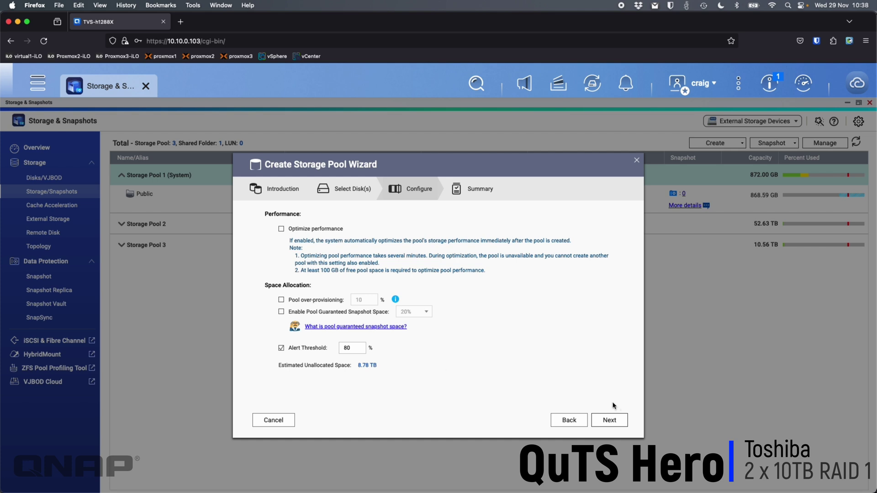
{"action": "left_click", "coordinate": [612, 420]}
{"action": "left_click", "coordinate": [607, 421]}
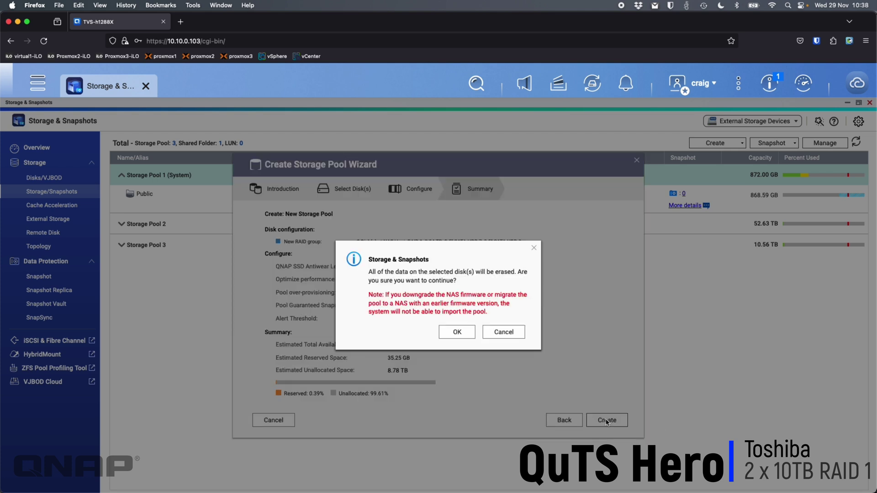
{"action": "left_click", "coordinate": [455, 334]}
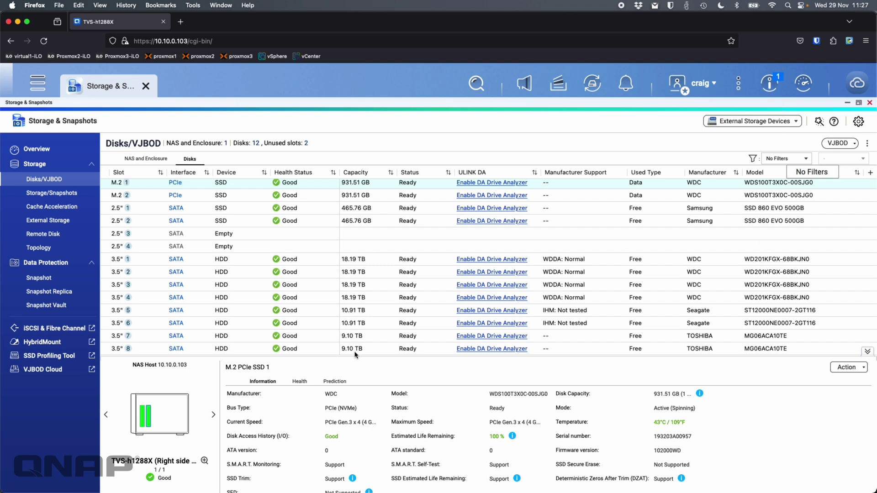
View Storage/Snapshots in QTS, showing only Storage Pool 1 with system volume DataVol1.
{"action": "left_click", "coordinate": [49, 195]}
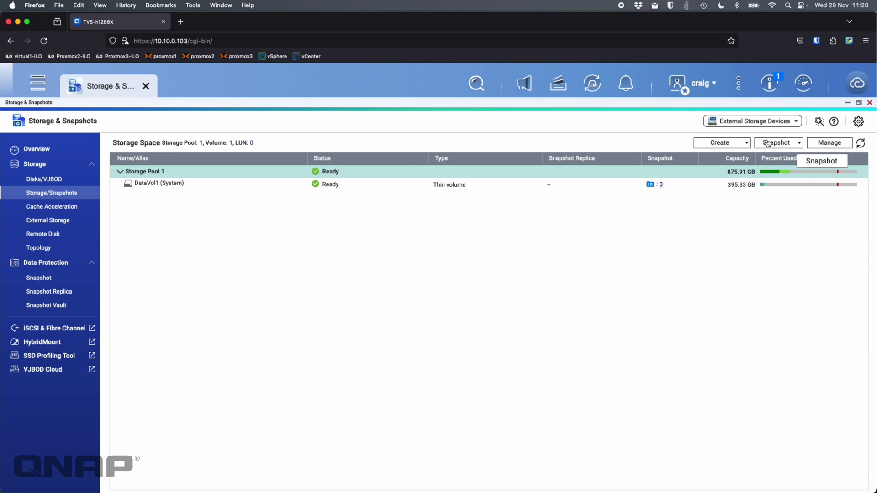
{"action": "left_click", "coordinate": [740, 146]}
Start a new QTS pool with WD disks HDD 1–4 selected in RAID 5.
{"action": "left_click", "coordinate": [728, 164]}
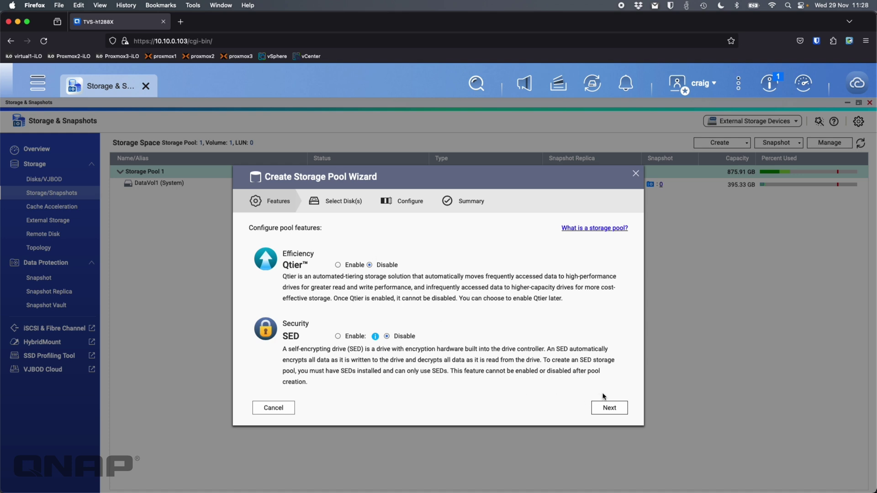
{"action": "left_click", "coordinate": [611, 407]}
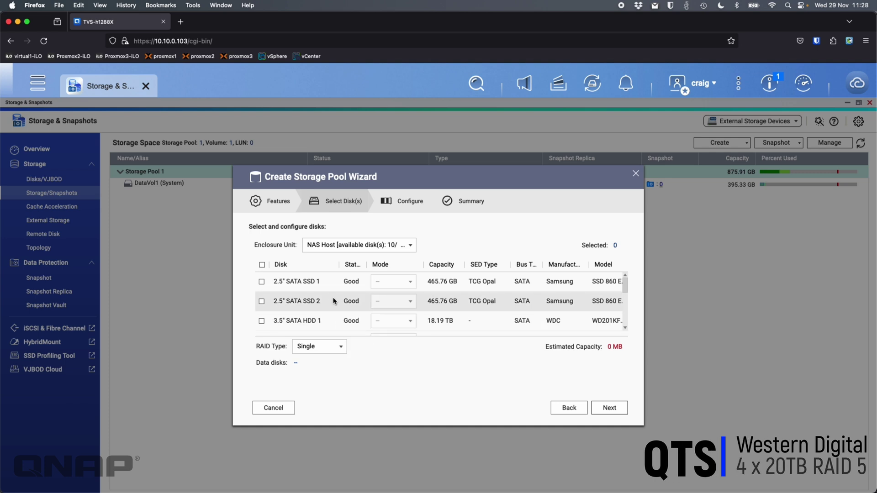
{"action": "scroll", "coordinate": [333, 301], "scroll_direction": "down", "scroll_amount": 3}
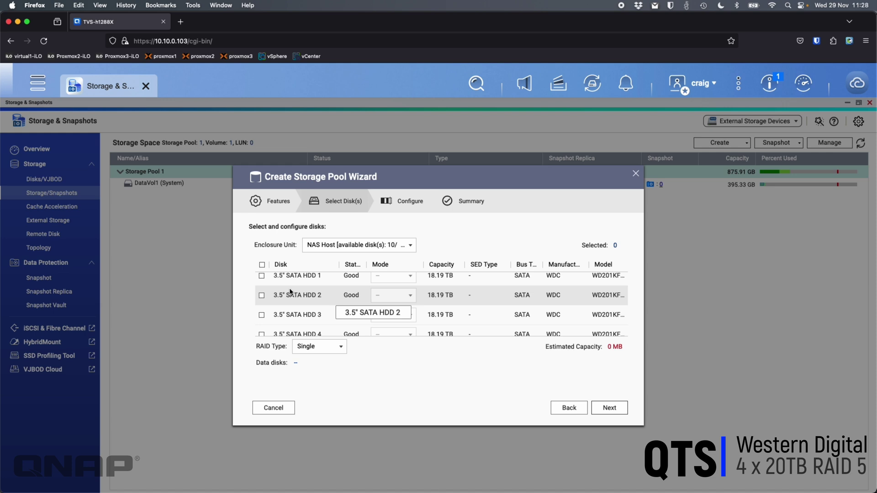
{"action": "left_click", "coordinate": [262, 276]}
{"action": "scroll", "coordinate": [265, 278], "scroll_direction": "up", "scroll_amount": 2}
{"action": "left_click", "coordinate": [262, 295]}
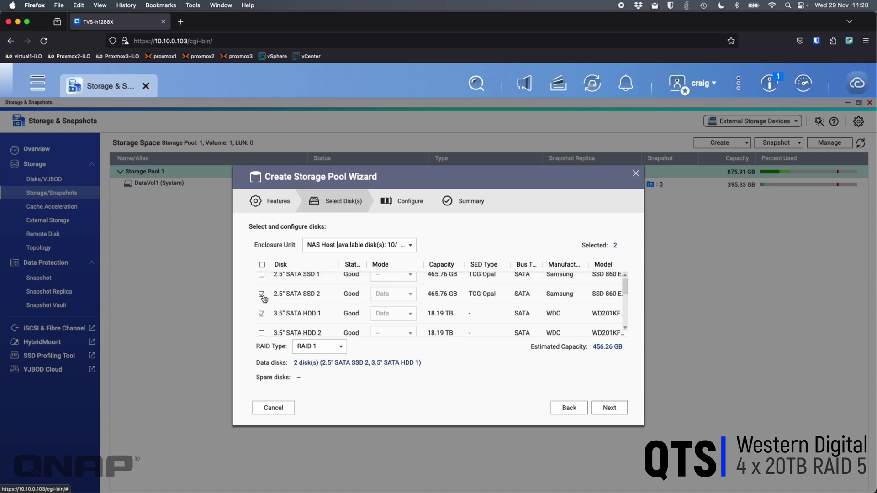
{"action": "left_click", "coordinate": [262, 294]}
{"action": "left_click", "coordinate": [263, 333]}
{"action": "scroll", "coordinate": [274, 315], "scroll_direction": "down", "scroll_amount": 2}
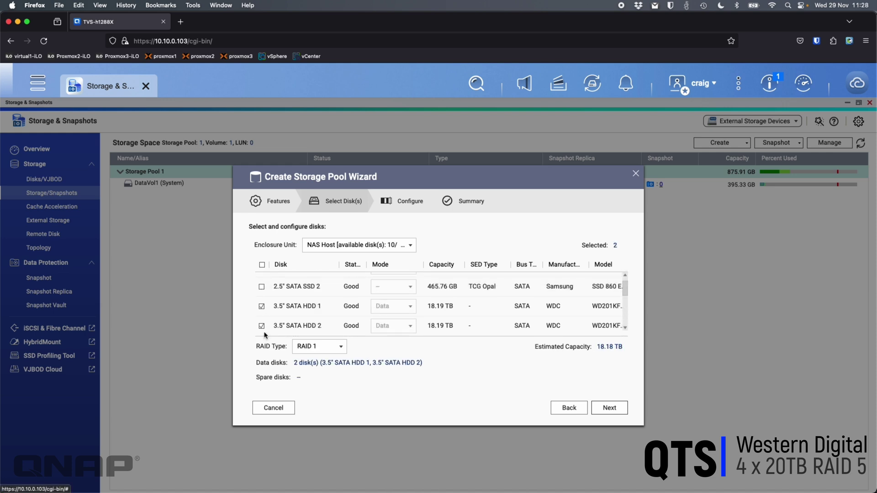
{"action": "scroll", "coordinate": [286, 305], "scroll_direction": "down", "scroll_amount": 1}
{"action": "left_click", "coordinate": [262, 306]}
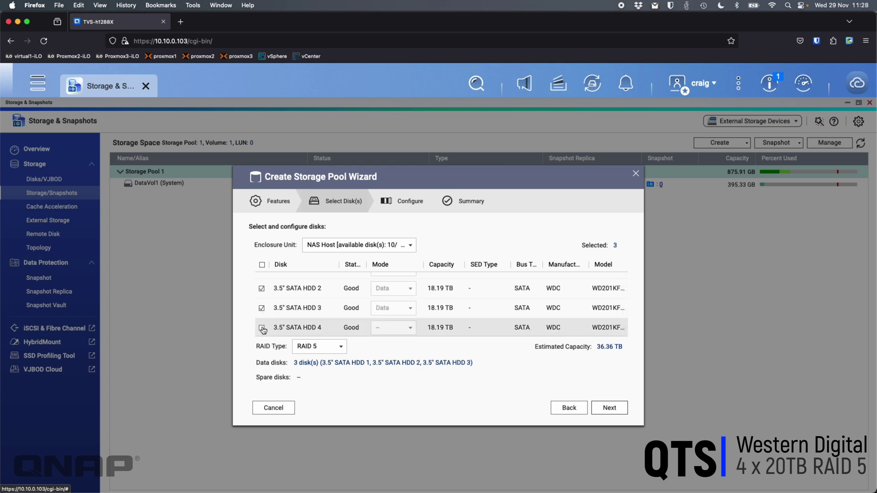
{"action": "left_click", "coordinate": [262, 325]}
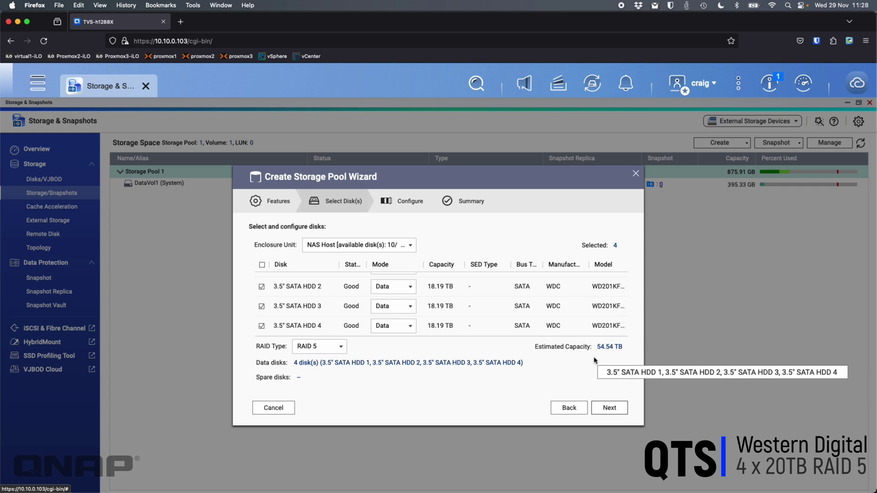
{"action": "left_click", "coordinate": [328, 350]}
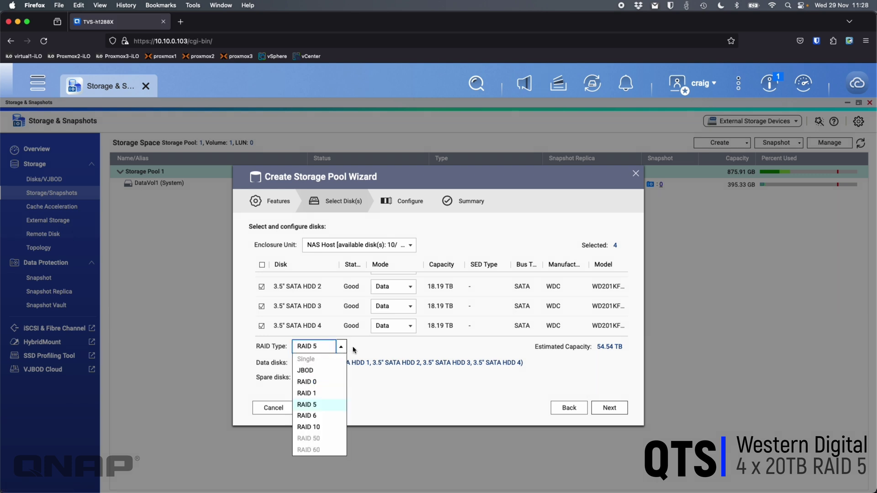
{"action": "left_click", "coordinate": [359, 351]}
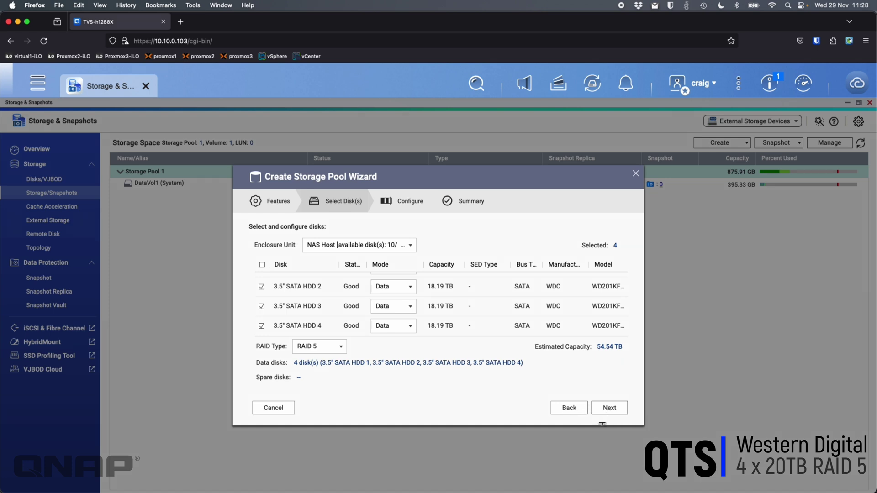
Disable guaranteed snapshot space and create the 54.54 TB pool, confirming the disk erase.
{"action": "left_click", "coordinate": [608, 410]}
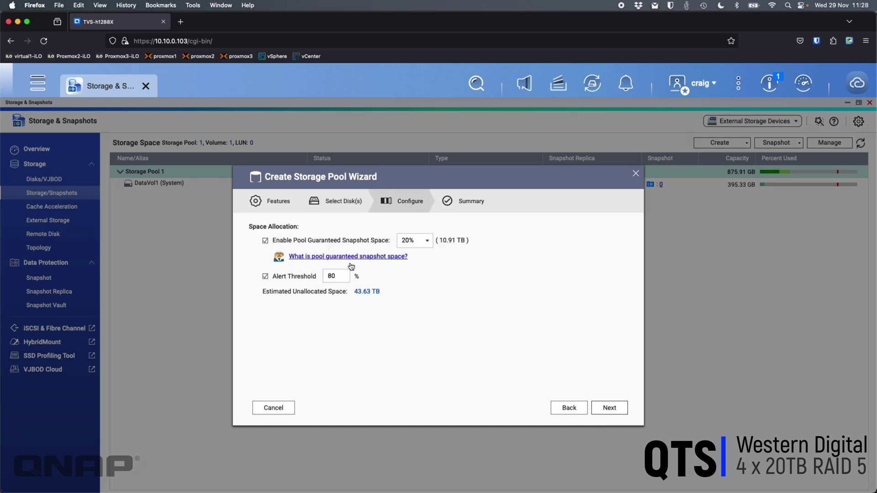
{"action": "left_click", "coordinate": [329, 242]}
{"action": "left_click", "coordinate": [610, 409]}
{"action": "scroll", "coordinate": [384, 239], "scroll_direction": "down", "scroll_amount": 2}
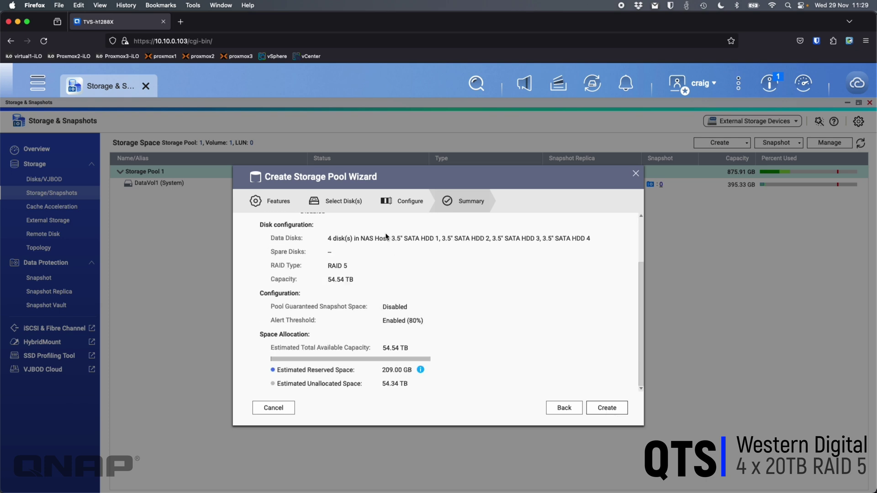
{"action": "left_click", "coordinate": [610, 409]}
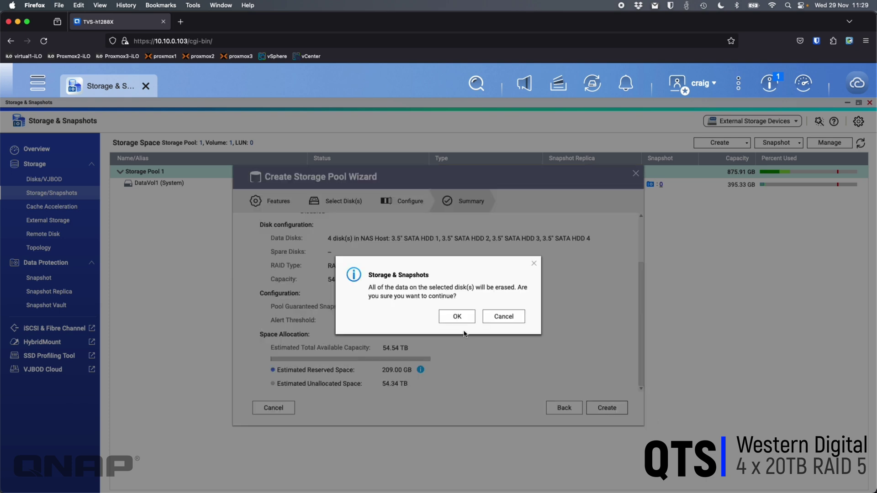
{"action": "left_click", "coordinate": [458, 317]}
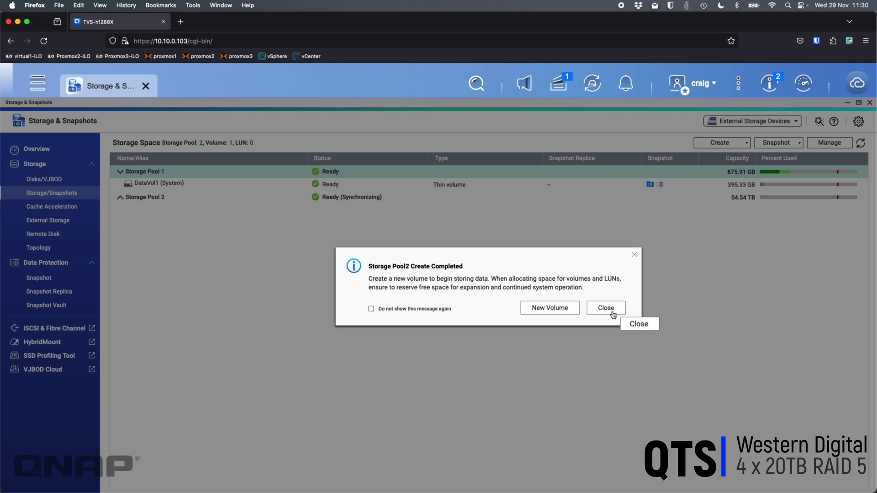
Close the Storage Pool2 completion notice, leaving the 54.54 TB pool listed.
{"action": "left_click", "coordinate": [612, 312]}
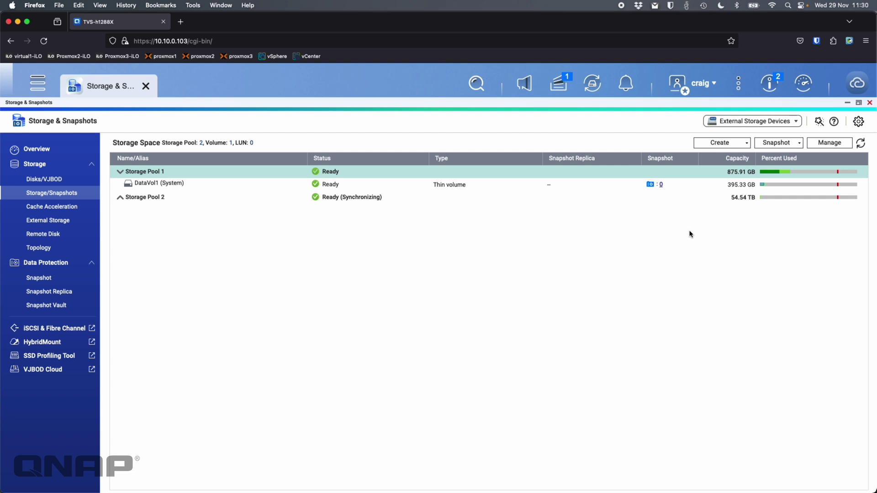
Start a new storage pool using Seagate HDD 5 and HDD 6 in RAID 1.
{"action": "left_click", "coordinate": [721, 144]}
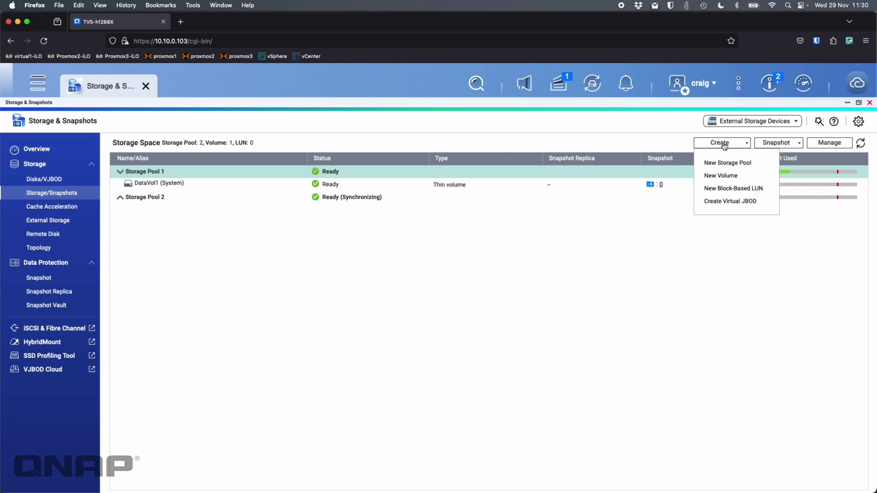
{"action": "left_click", "coordinate": [724, 164]}
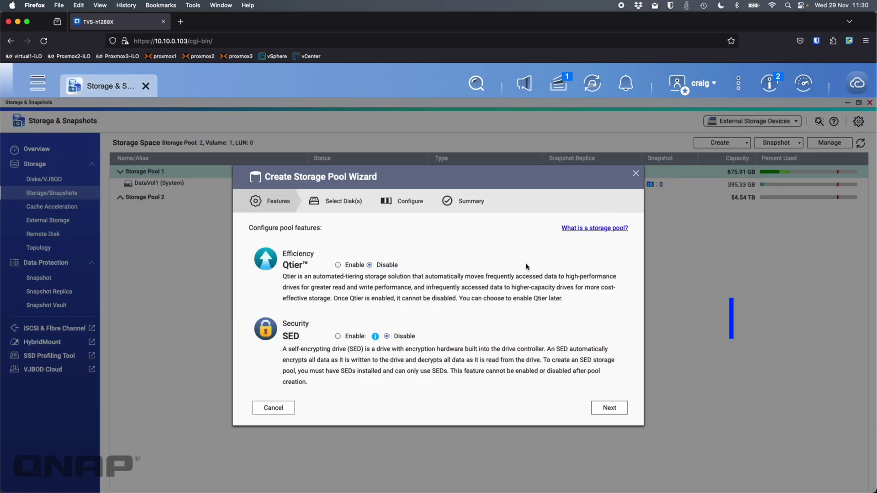
{"action": "left_click", "coordinate": [608, 408]}
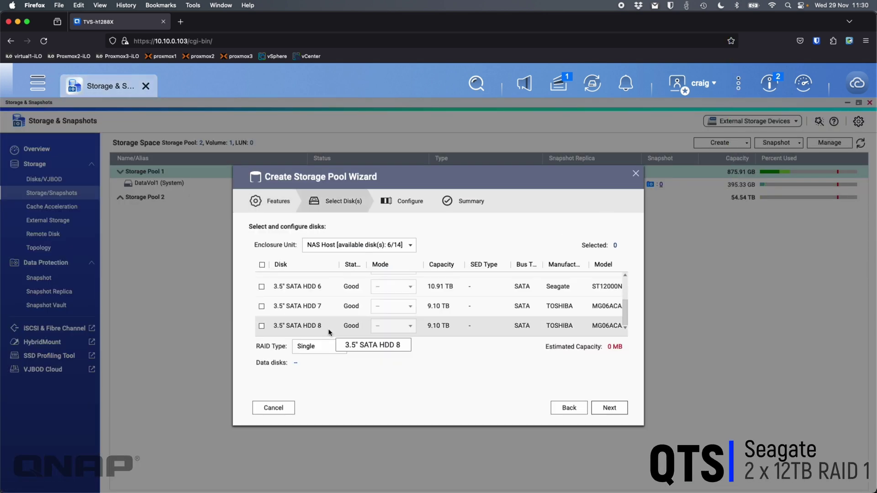
{"action": "scroll", "coordinate": [316, 309], "scroll_direction": "up", "scroll_amount": 2}
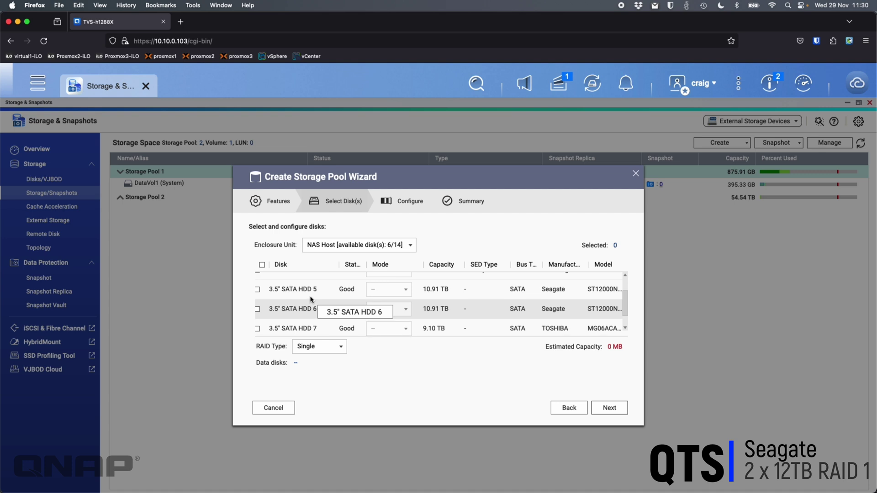
{"action": "left_click", "coordinate": [258, 290]}
{"action": "left_click", "coordinate": [259, 309]}
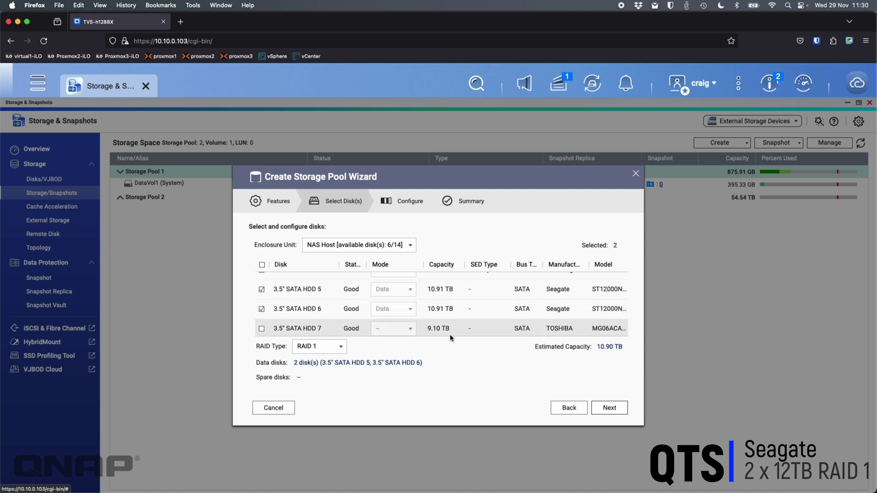
{"action": "left_click", "coordinate": [329, 348]}
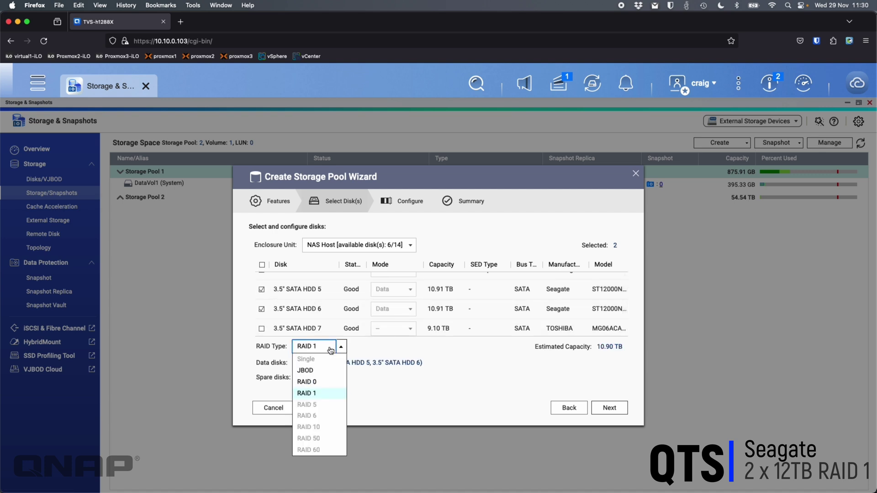
{"action": "left_click", "coordinate": [414, 355]}
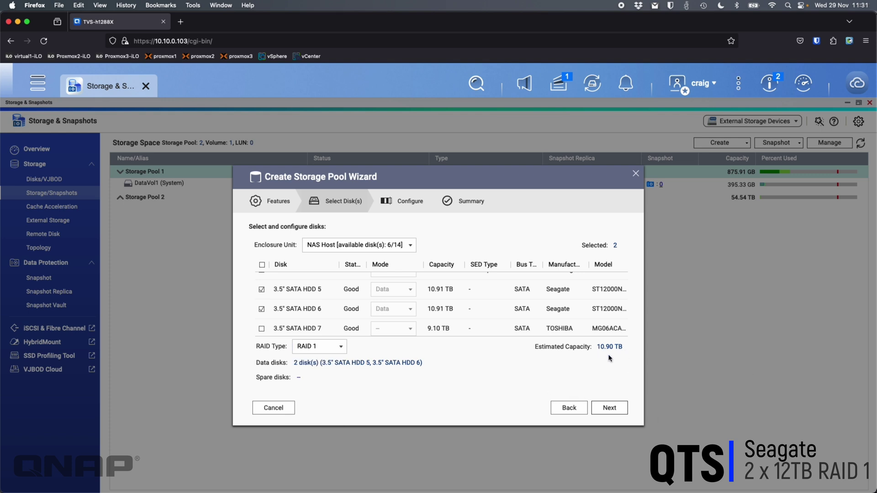
Disable guaranteed snapshot space, create the pool accepting data erasure, and close the Storage Pool3 notice.
{"action": "left_click", "coordinate": [617, 410]}
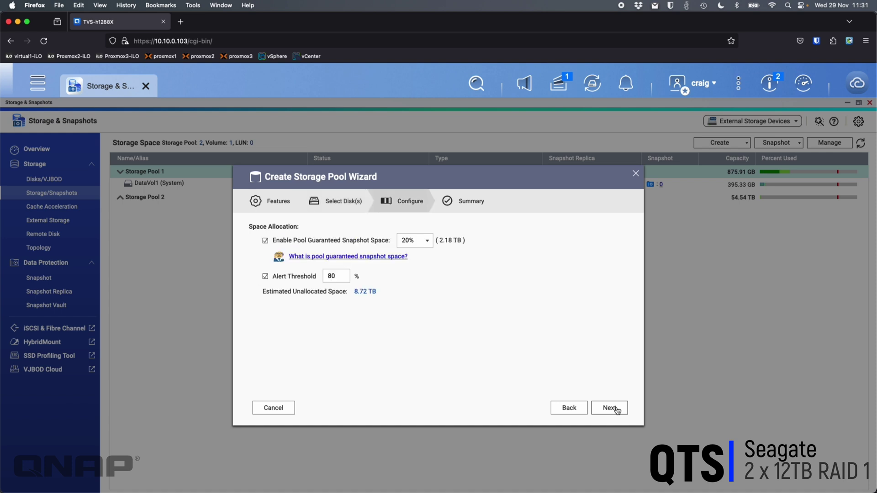
{"action": "left_click", "coordinate": [324, 243]}
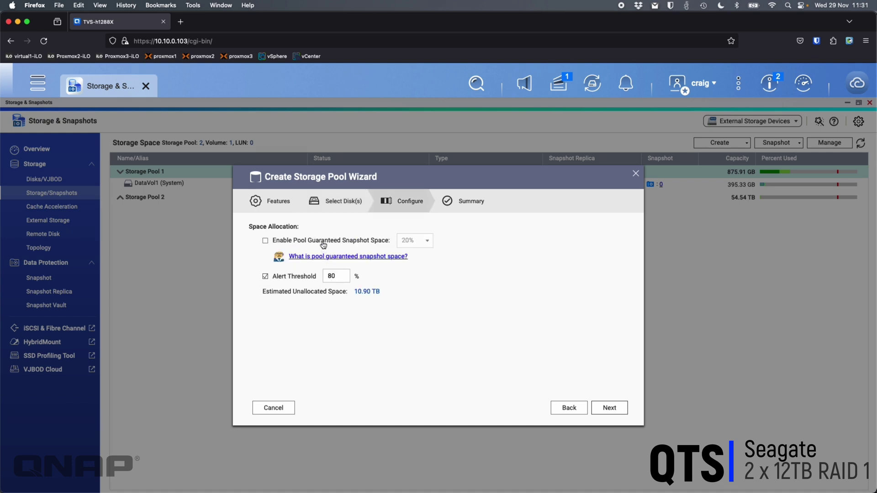
{"action": "left_click", "coordinate": [607, 408]}
{"action": "left_click", "coordinate": [606, 411]}
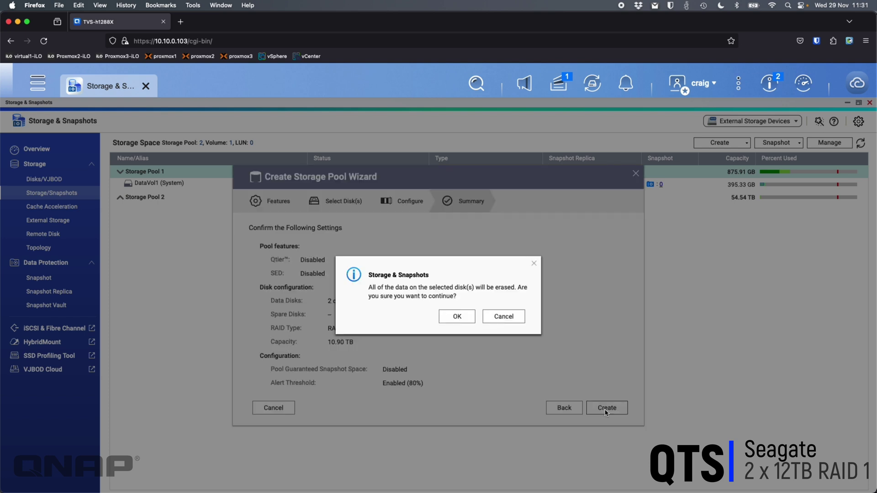
{"action": "left_click", "coordinate": [457, 317]}
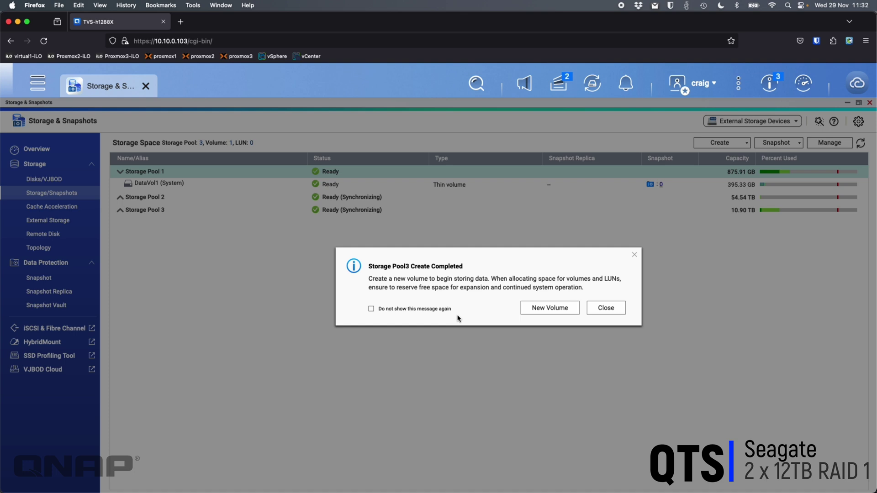
{"action": "left_click", "coordinate": [602, 310]}
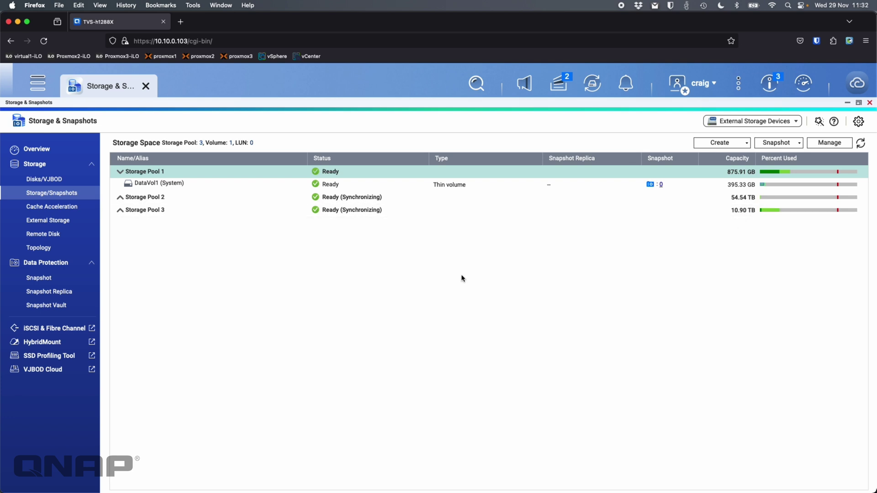
Start a new storage pool using Toshiba HDD 7 and HDD 8.
{"action": "left_click", "coordinate": [731, 145]}
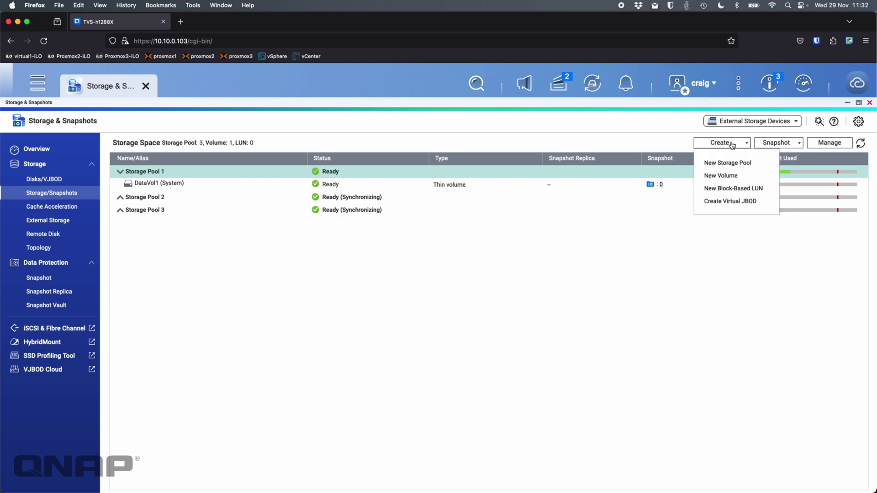
{"action": "left_click", "coordinate": [730, 162]}
{"action": "left_click", "coordinate": [617, 408]}
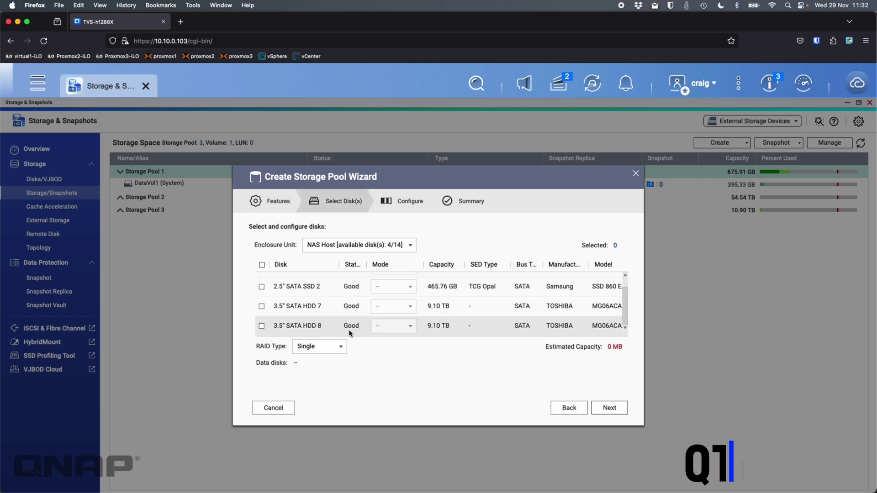
{"action": "left_click", "coordinate": [262, 307]}
{"action": "left_click", "coordinate": [262, 326]}
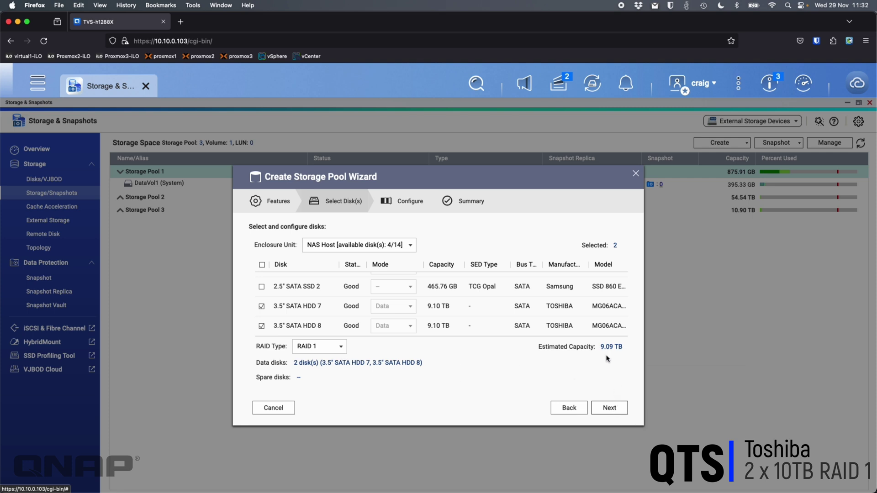
Disable guaranteed snapshot space, create the RAID 1 pool accepting data erasure, and close the Storage Pool4 notice.
{"action": "left_click", "coordinate": [610, 408]}
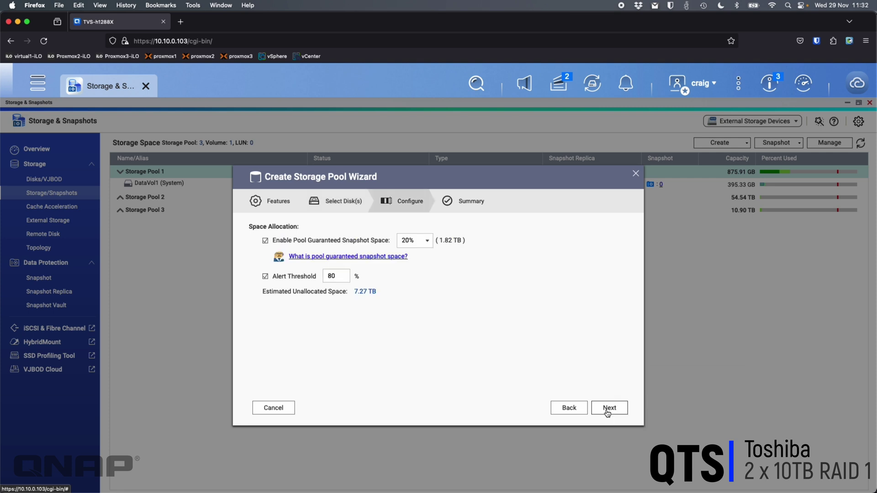
{"action": "left_click", "coordinate": [362, 241]}
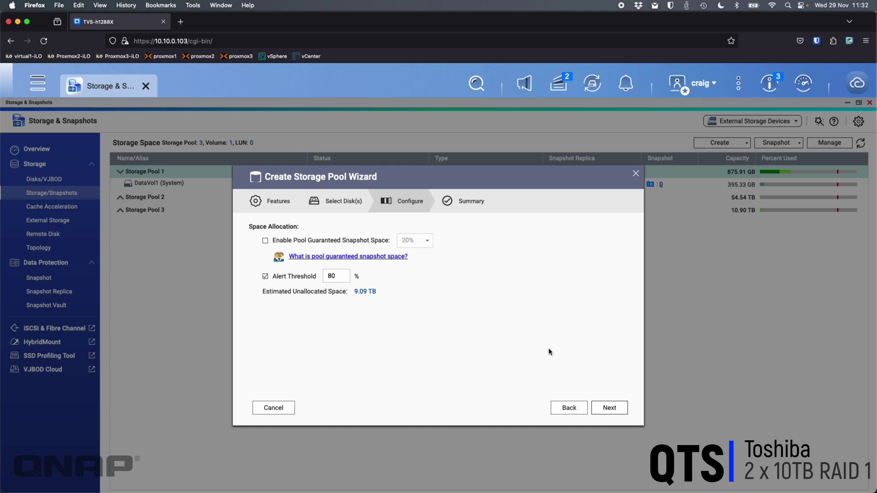
{"action": "left_click", "coordinate": [613, 411]}
{"action": "left_click", "coordinate": [603, 410]}
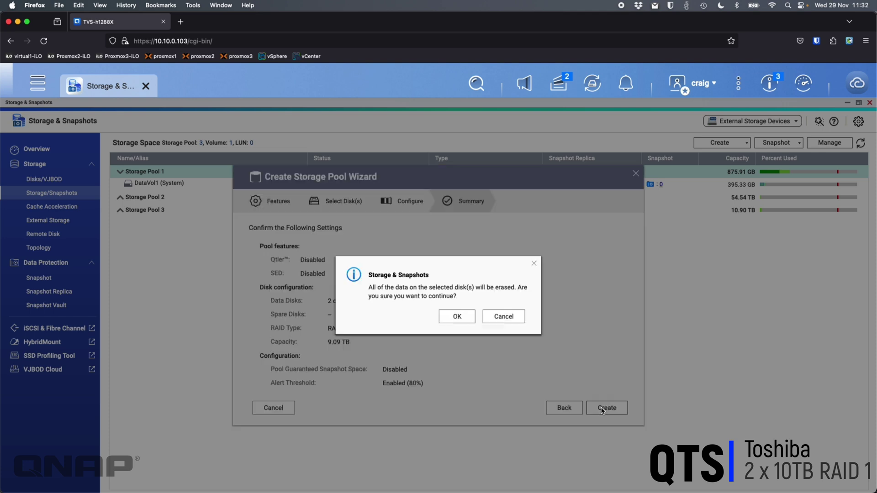
{"action": "left_click", "coordinate": [468, 318]}
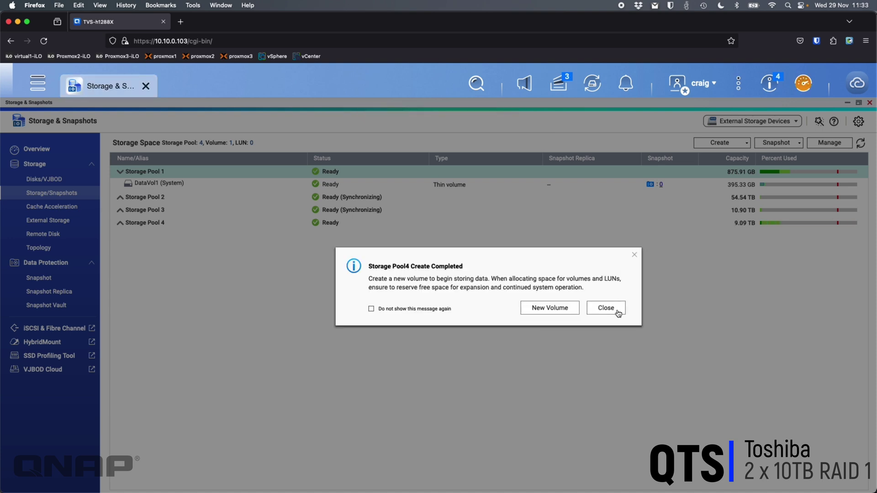
{"action": "left_click", "coordinate": [616, 311]}
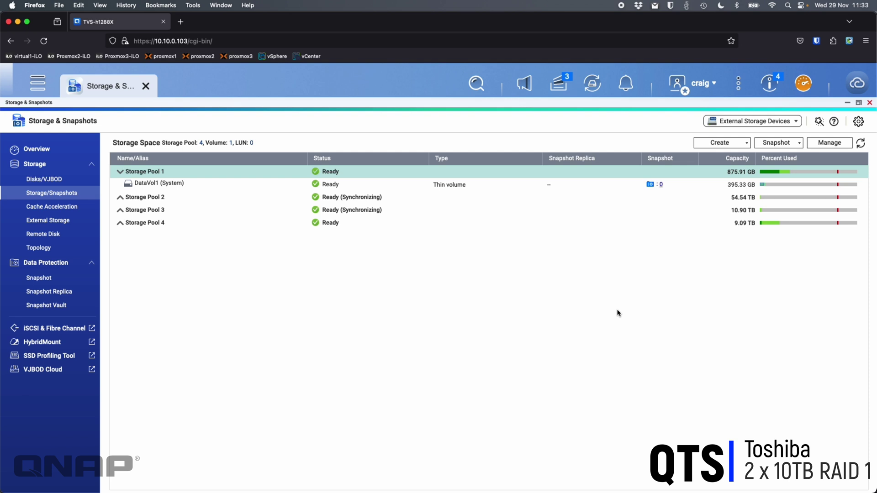